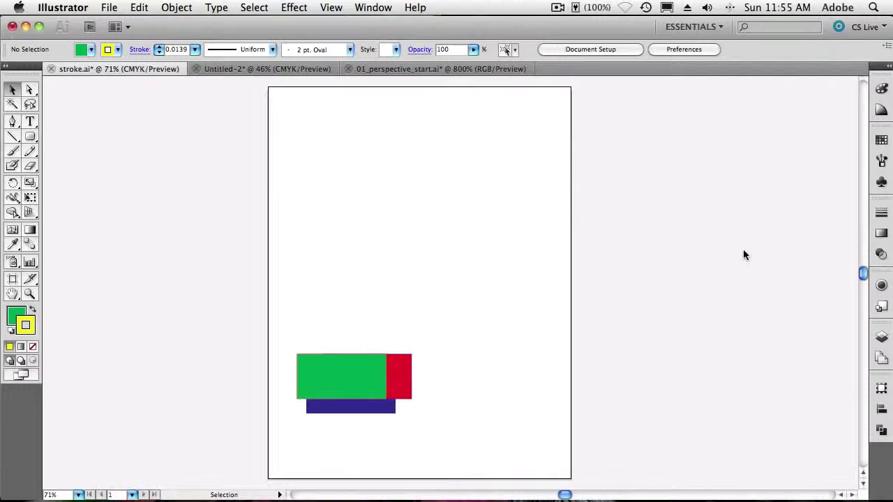
Show the Appearance panel for the stroke.ai document
{"action": "left_click", "coordinate": [881, 285]}
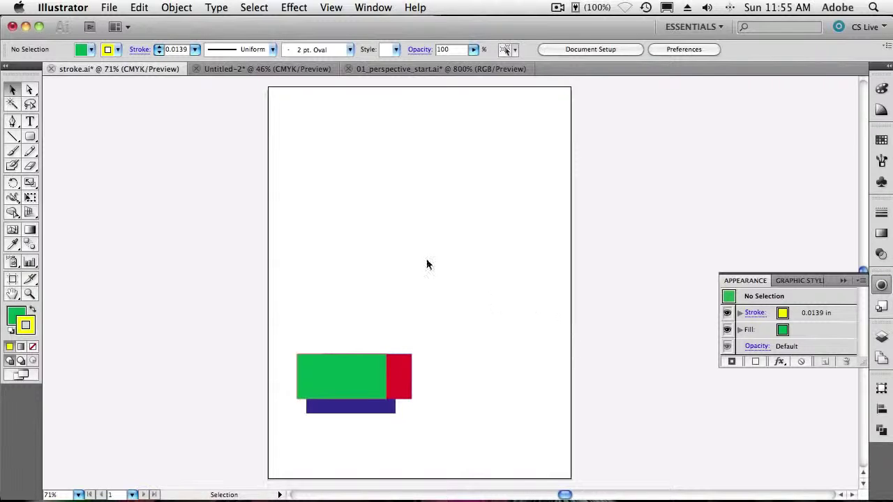
{"action": "left_click", "coordinate": [373, 8]}
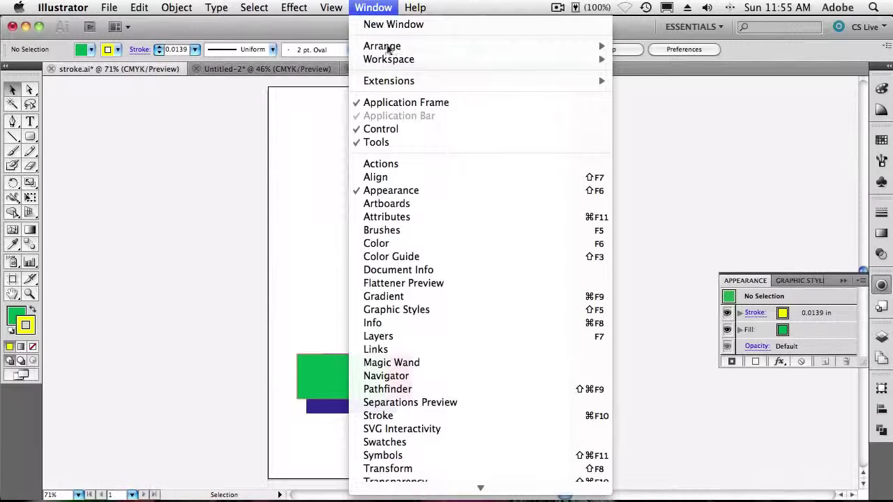
{"action": "left_click", "coordinate": [373, 8]}
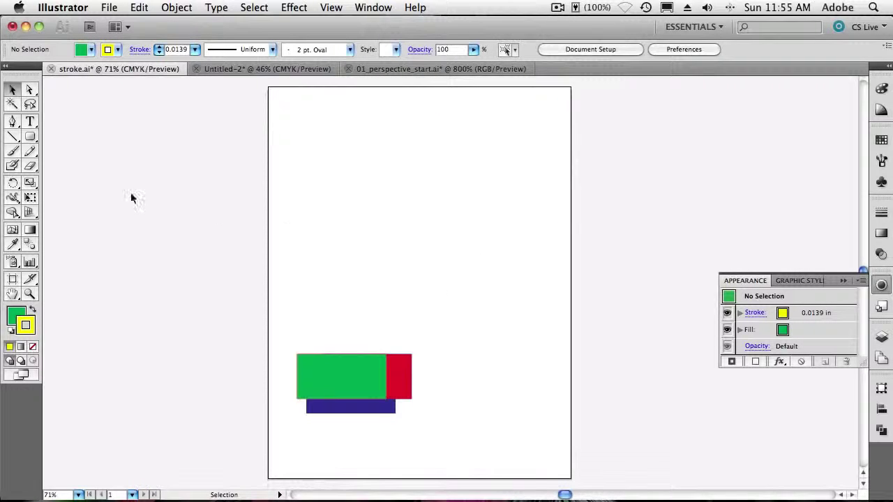
Draw a winding freehand path with the Pencil tool above the rectangles and set its stroke weight to 0.5 in
{"action": "left_click", "coordinate": [30, 151]}
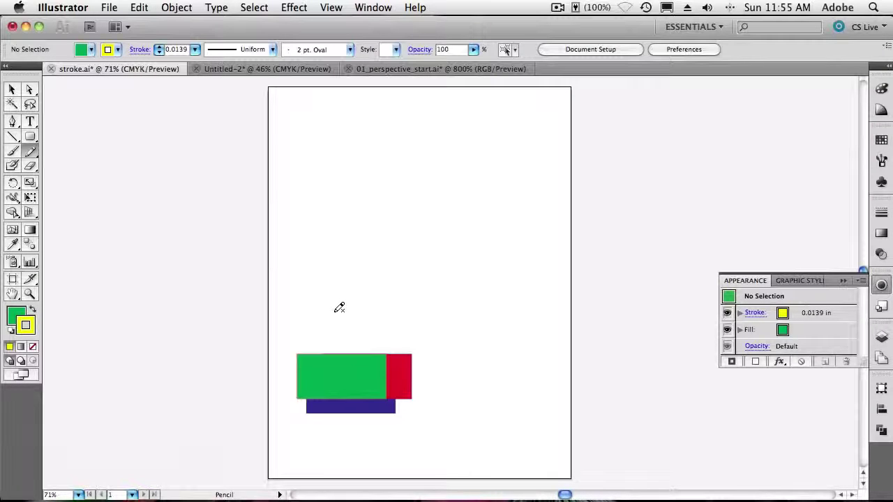
{"action": "mouse_move", "coordinate": [339, 308]}
{"action": "left_mouse_down"}
{"action": "mouse_move", "coordinate": [339, 274]}
{"action": "mouse_move", "coordinate": [406, 235]}
{"action": "mouse_move", "coordinate": [408, 183]}
{"action": "mouse_move", "coordinate": [447, 158]}
{"action": "left_mouse_up"}
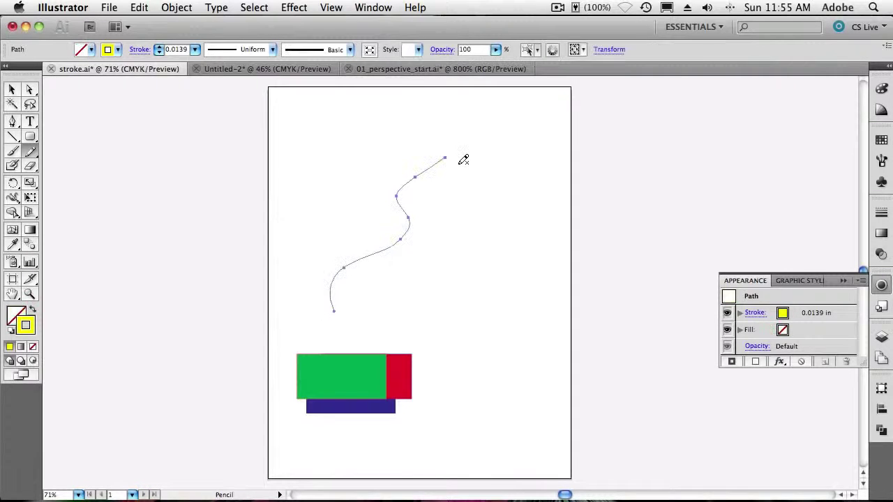
{"action": "left_click_drag", "start_coordinate": [444, 265], "coordinate": [454, 242]}
{"action": "left_click", "coordinate": [881, 215]}
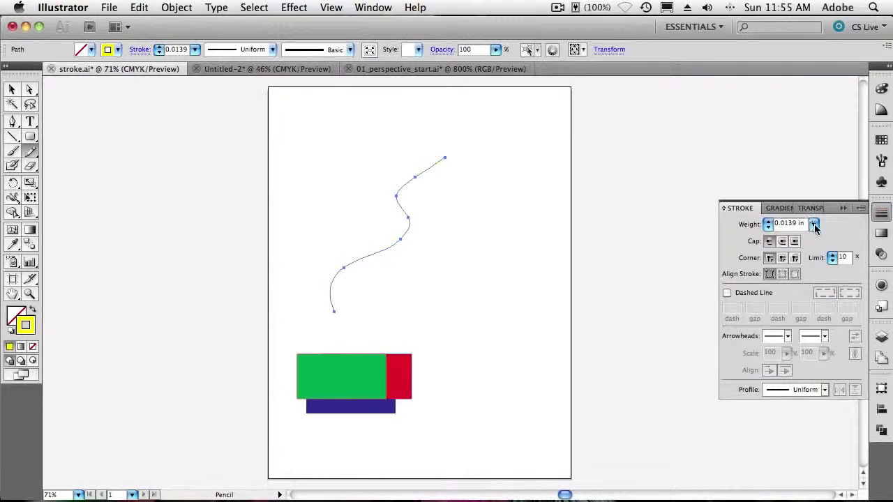
{"action": "left_click", "coordinate": [813, 224]}
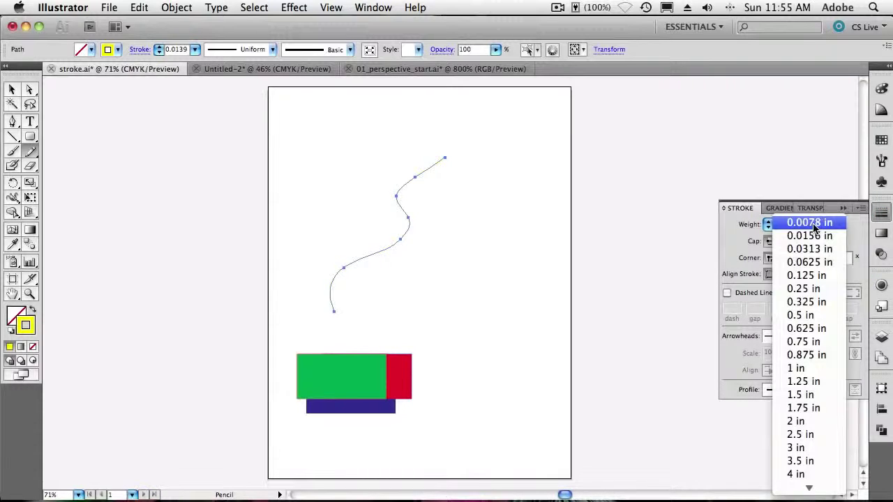
{"action": "left_click", "coordinate": [807, 317]}
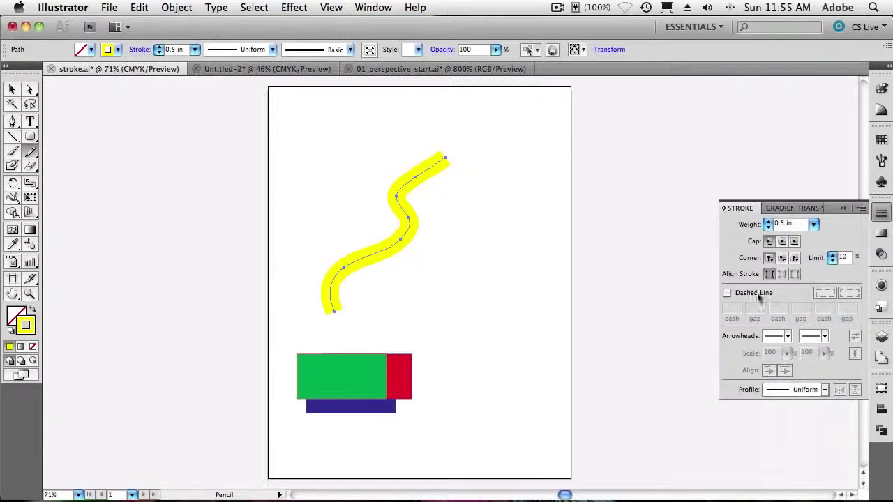
Return to the Appearance panel and view the options of the path's yellow stroke
{"action": "left_click", "coordinate": [880, 286]}
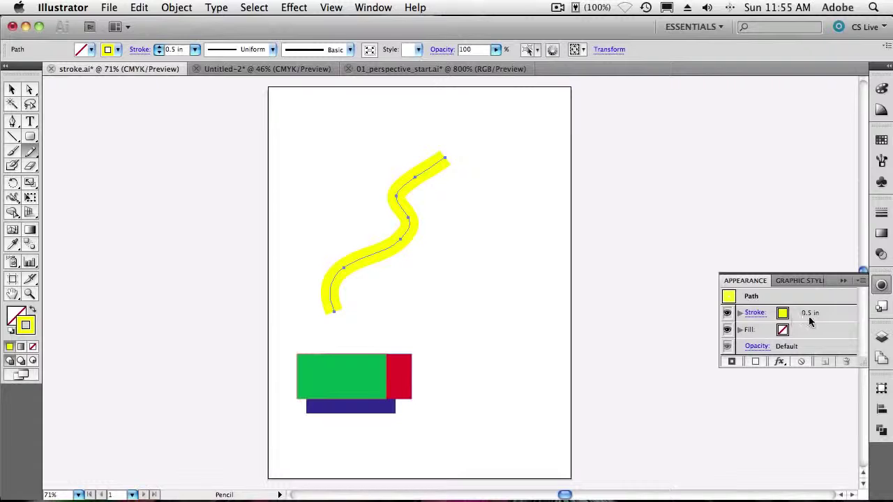
{"action": "left_click", "coordinate": [754, 314]}
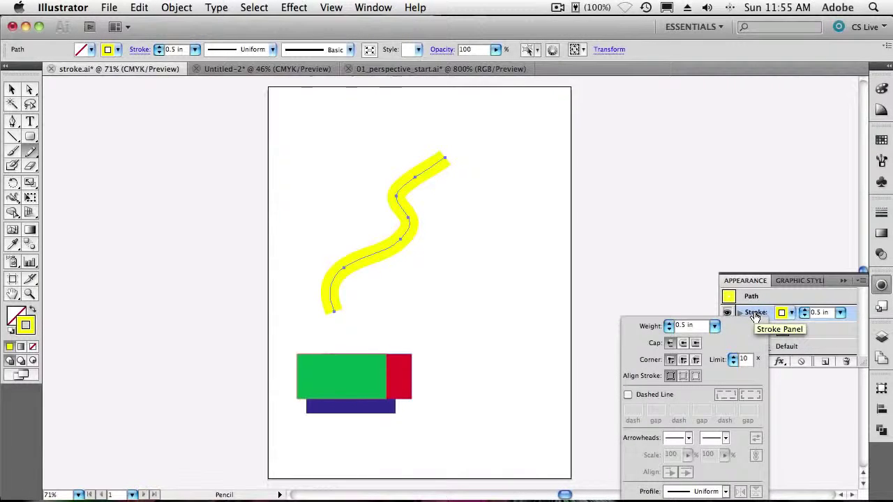
{"action": "left_click", "coordinate": [755, 314]}
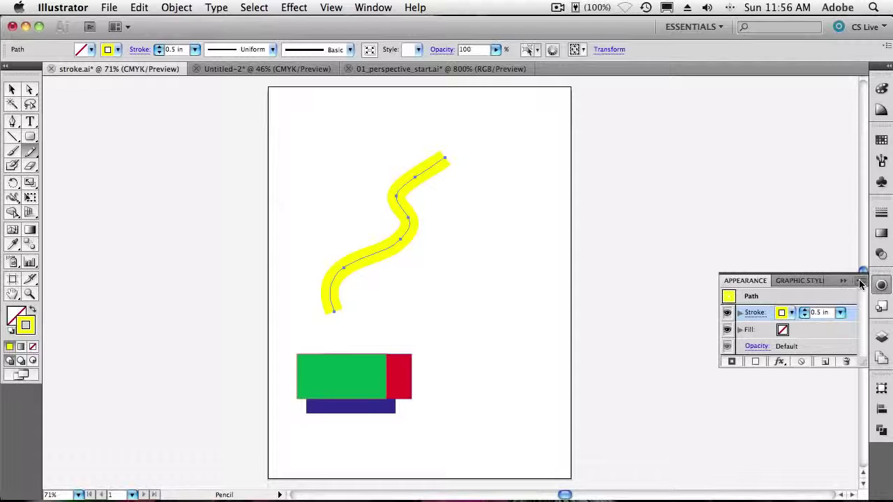
Add a second stroke to the winding path, coloured black with a weight of 0.325 in
{"action": "left_click", "coordinate": [862, 283]}
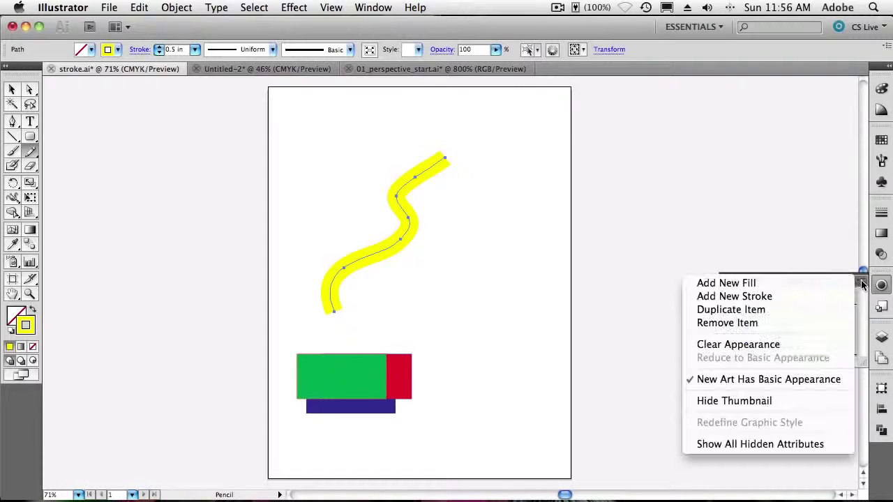
{"action": "left_click", "coordinate": [812, 299]}
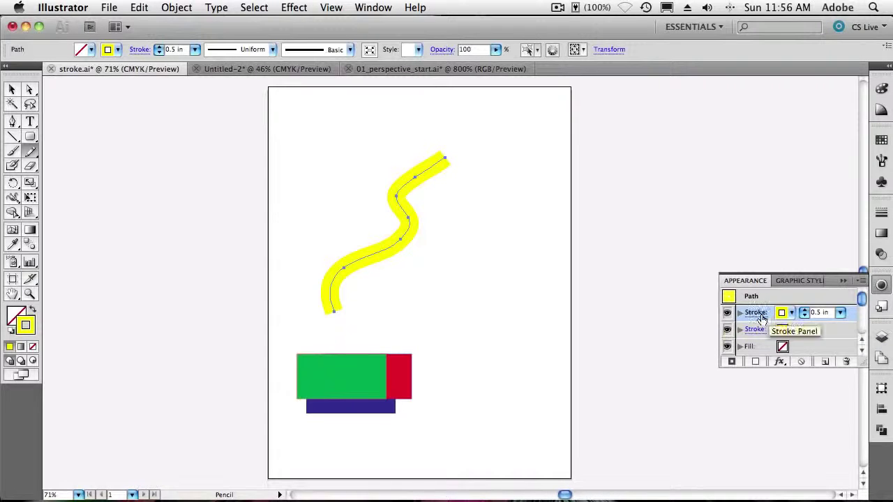
{"action": "left_click", "coordinate": [781, 315]}
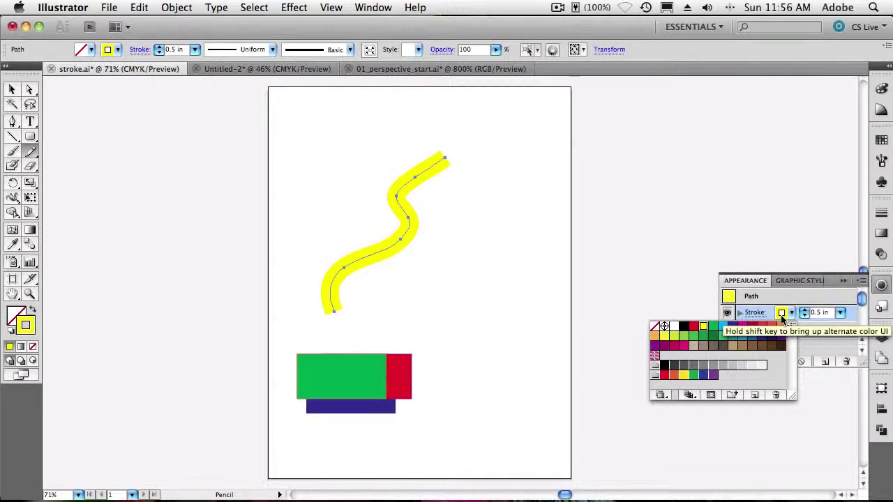
{"action": "left_click", "coordinate": [684, 327]}
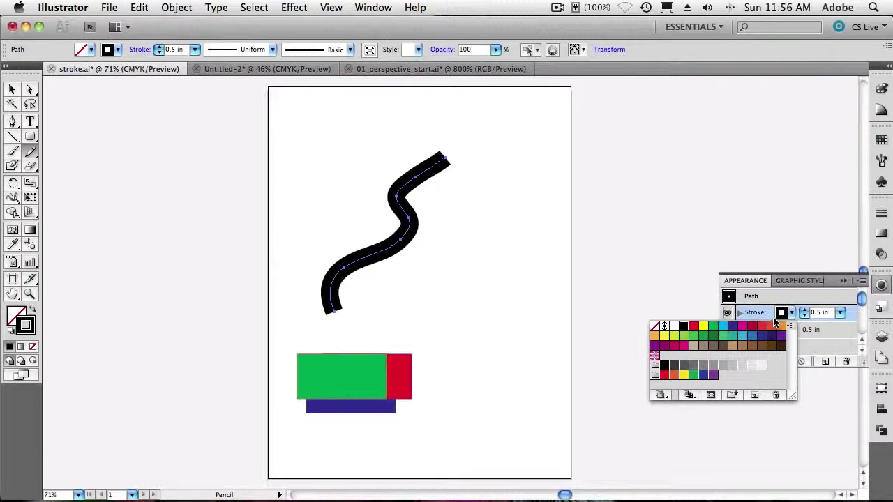
{"action": "left_click", "coordinate": [830, 335]}
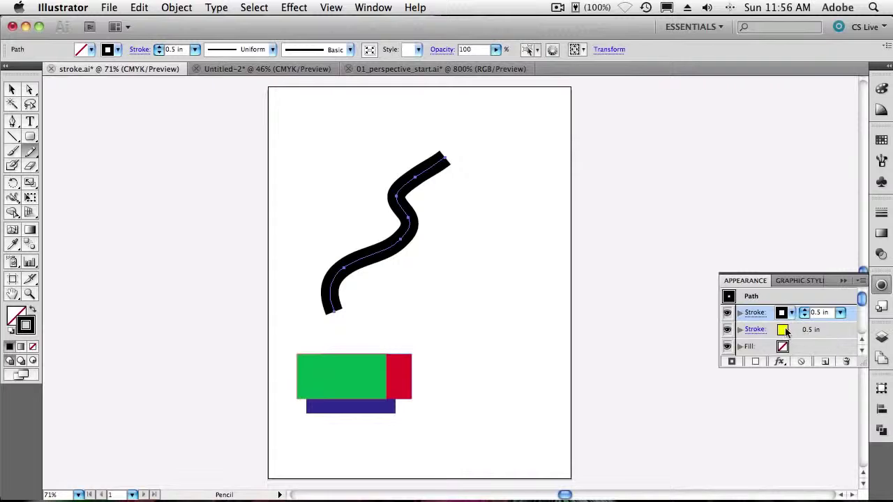
{"action": "left_click", "coordinate": [840, 314]}
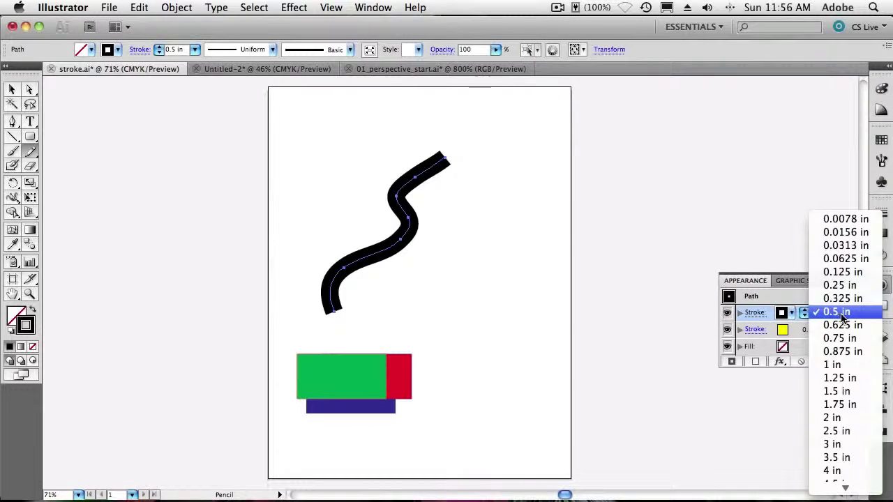
{"action": "left_click", "coordinate": [843, 299]}
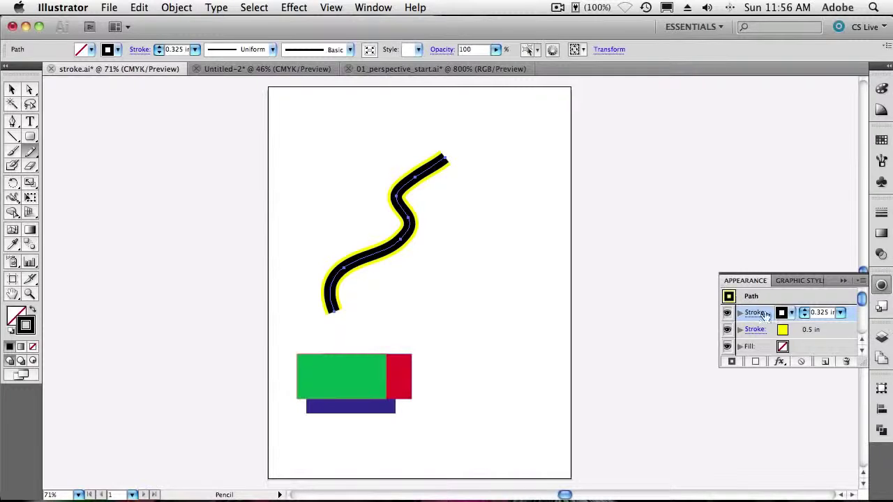
Add a third stroke on top of the path's black stroke, coloured white with a weight of 0.0625 in
{"action": "left_click", "coordinate": [861, 281]}
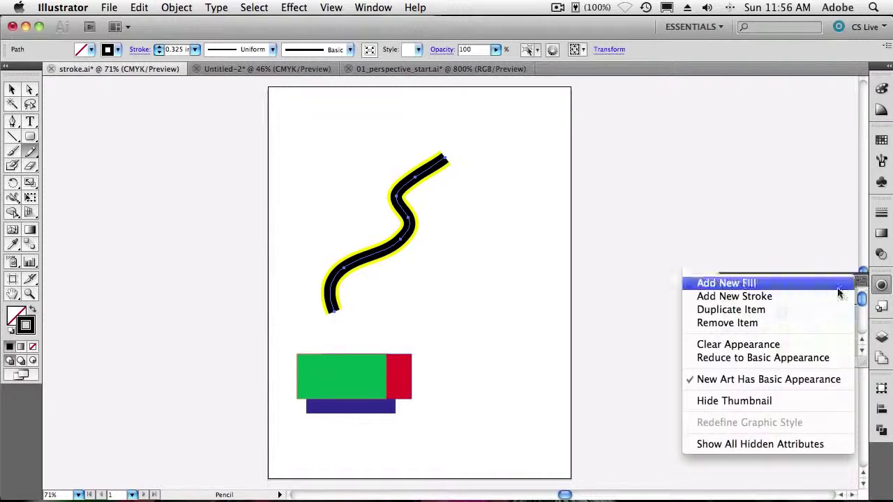
{"action": "left_click", "coordinate": [791, 296]}
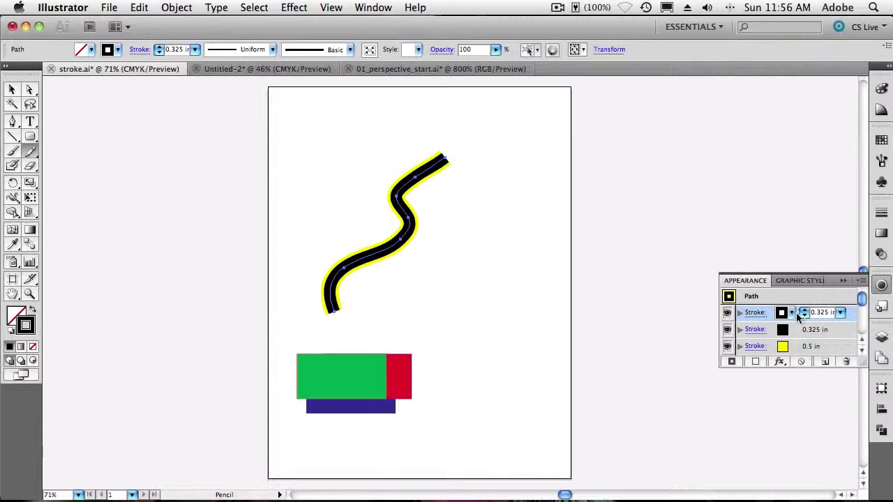
{"action": "left_click", "coordinate": [783, 313]}
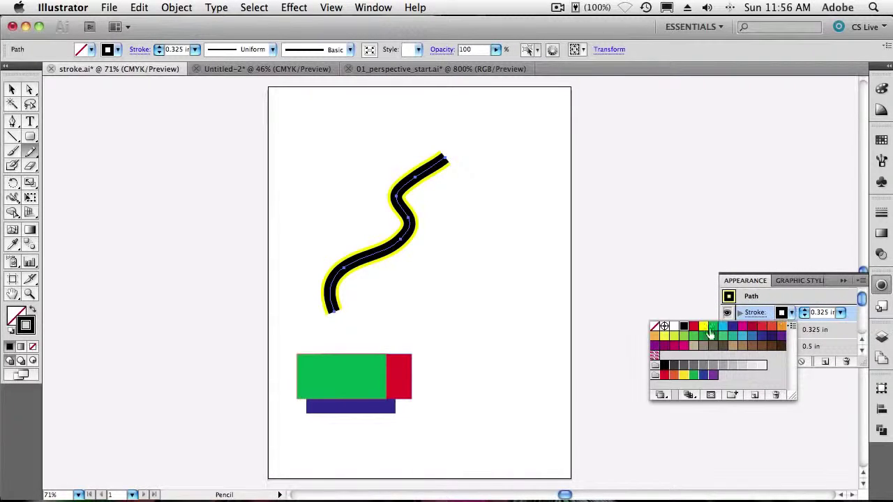
{"action": "left_click", "coordinate": [674, 326]}
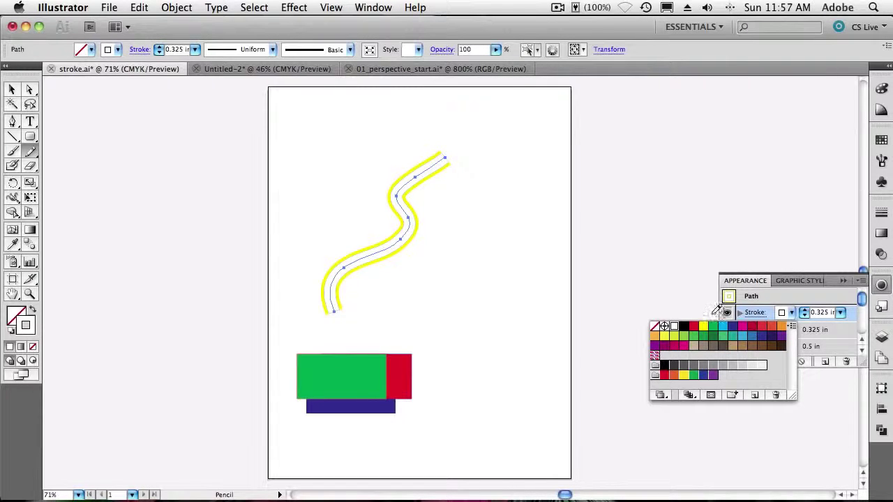
{"action": "left_click", "coordinate": [840, 314]}
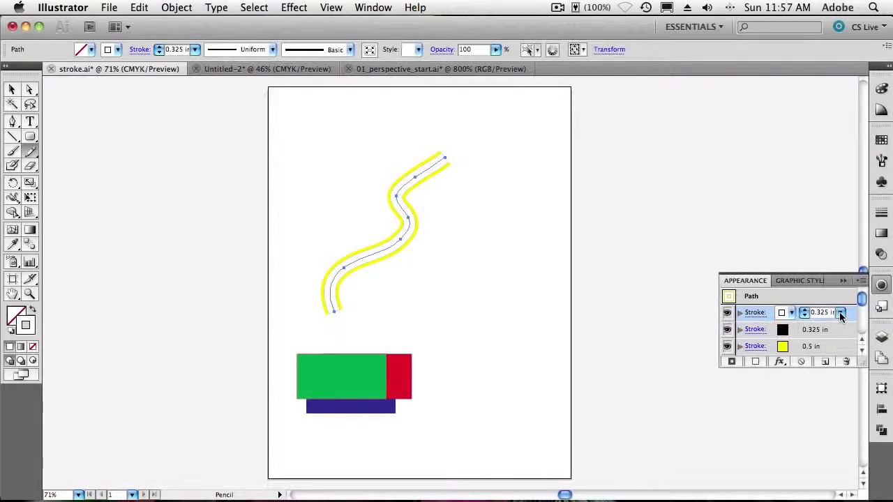
{"action": "left_click", "coordinate": [840, 313]}
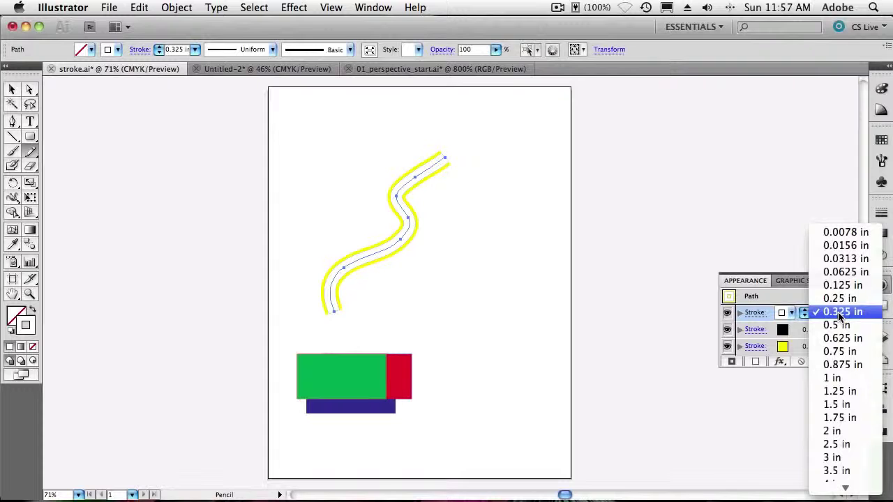
{"action": "left_click", "coordinate": [842, 273]}
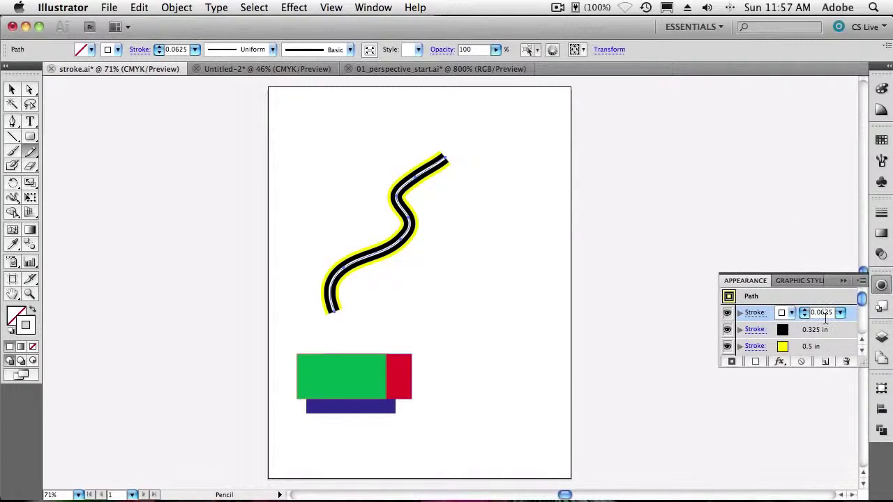
Turn the white centre stroke into a dashed line with a dash length of 0.06 in
{"action": "left_click", "coordinate": [759, 316]}
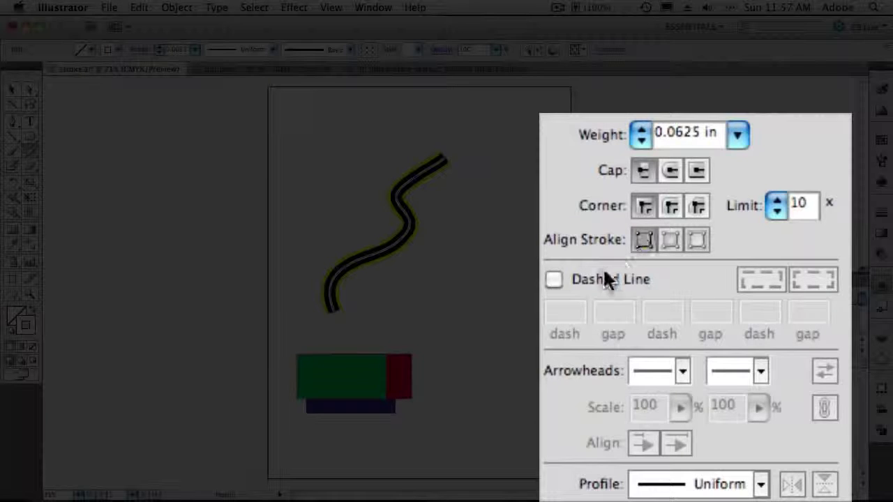
{"action": "left_click", "coordinate": [608, 279]}
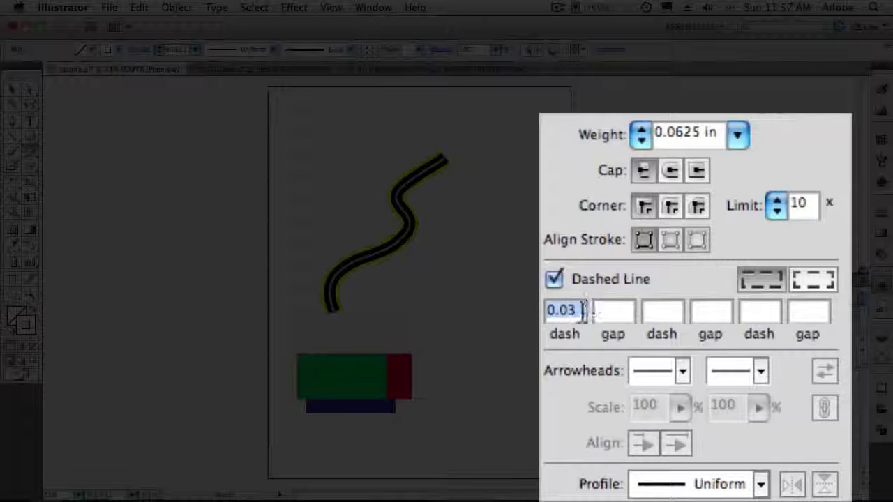
{"action": "left_click", "coordinate": [568, 311]}
{"action": "left_click_drag", "start_coordinate": [578, 311], "coordinate": [562, 311]}
{"action": "type", "text": "6"}
{"action": "key", "text": "BackSpace"}
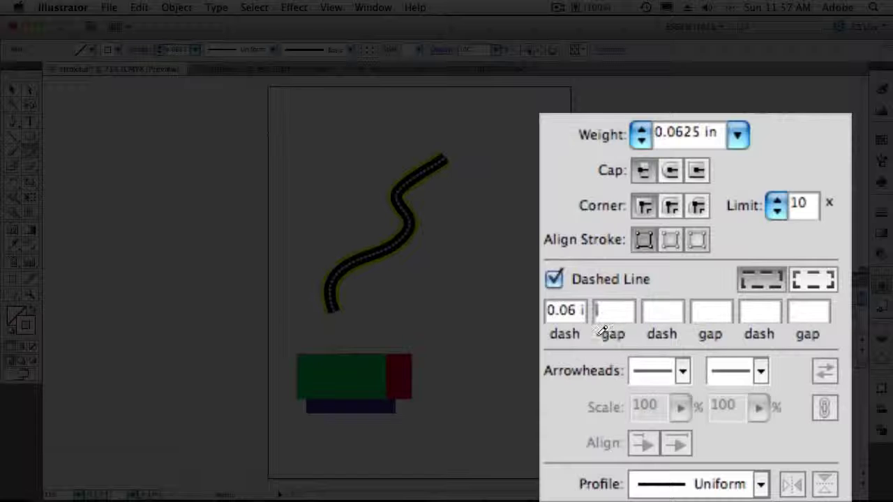
Set the dash length of the white centre stroke to 0.3 in
{"action": "left_click", "coordinate": [567, 312]}
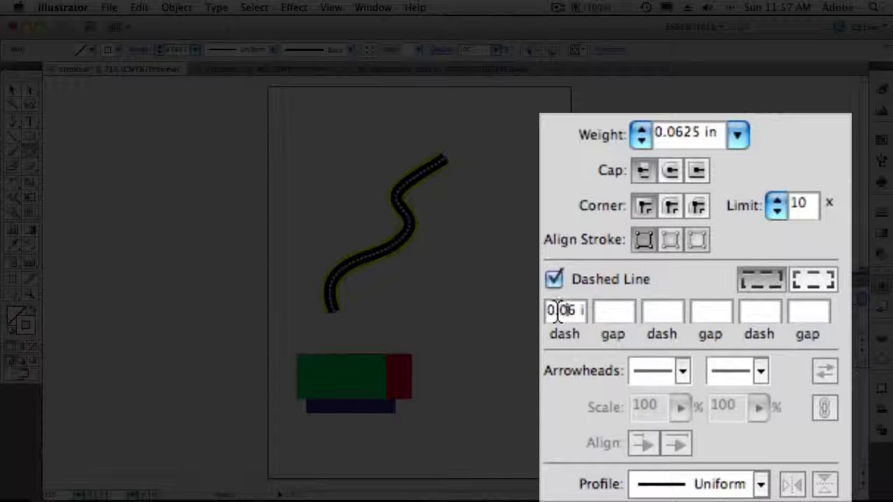
{"action": "key", "text": "BackSpace"}
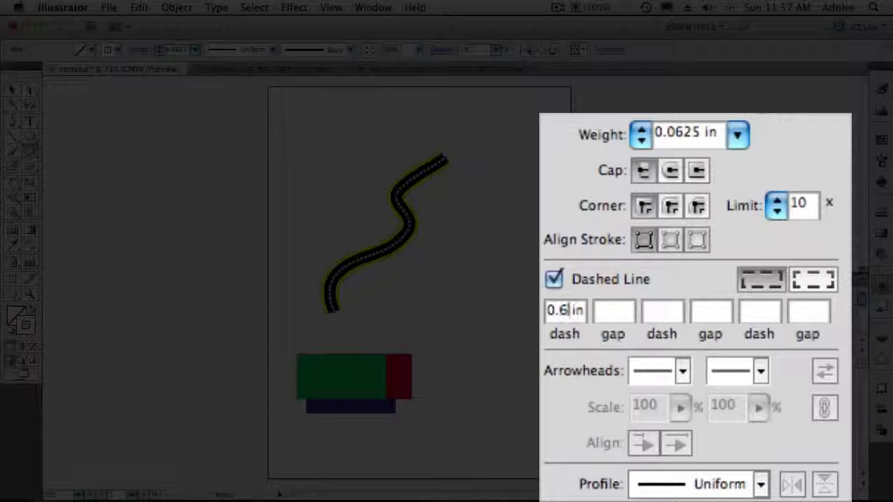
{"action": "key", "text": "Delete"}
{"action": "type", "text": "1"}
{"action": "type", "text": "3"}
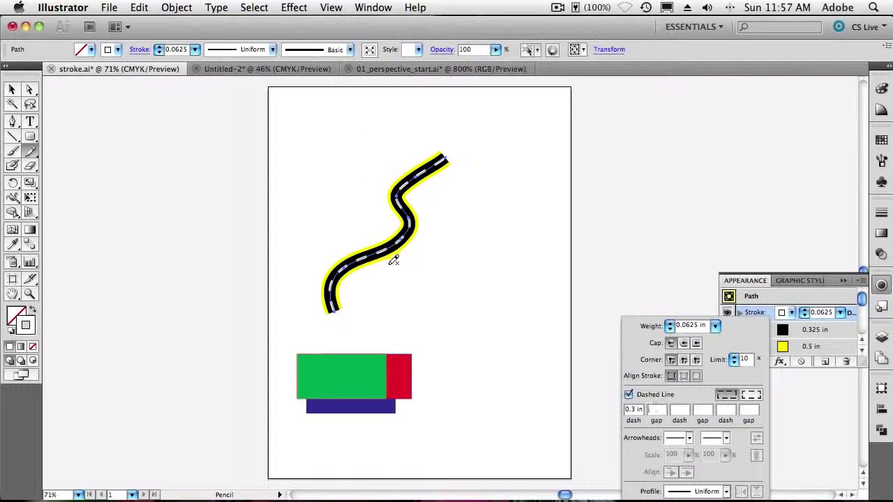
Reshape the road path by redrawing its upper and lower sections with the Pencil, finishing with the Selection tool active
{"action": "type", "text": "v"}
{"action": "left_click", "coordinate": [344, 272]}
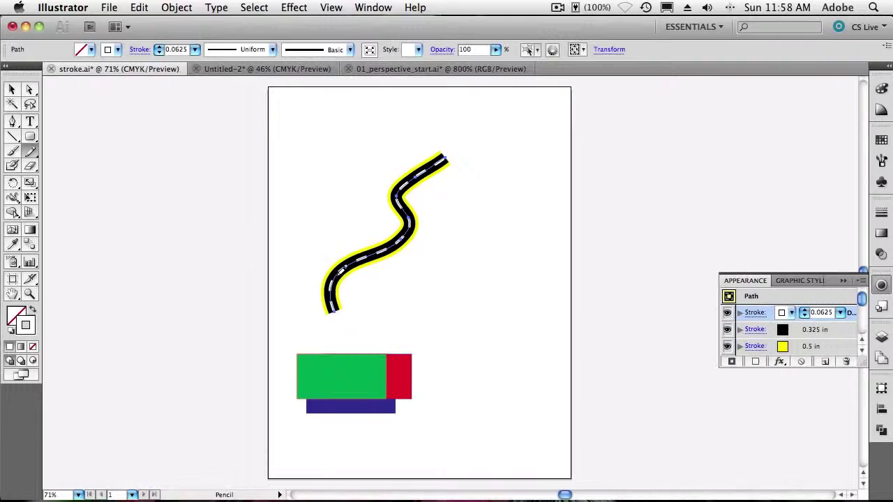
{"action": "mouse_move", "coordinate": [343, 269]}
{"action": "left_mouse_down"}
{"action": "mouse_move", "coordinate": [379, 232]}
{"action": "mouse_move", "coordinate": [363, 141]}
{"action": "mouse_move", "coordinate": [376, 134]}
{"action": "left_mouse_up"}
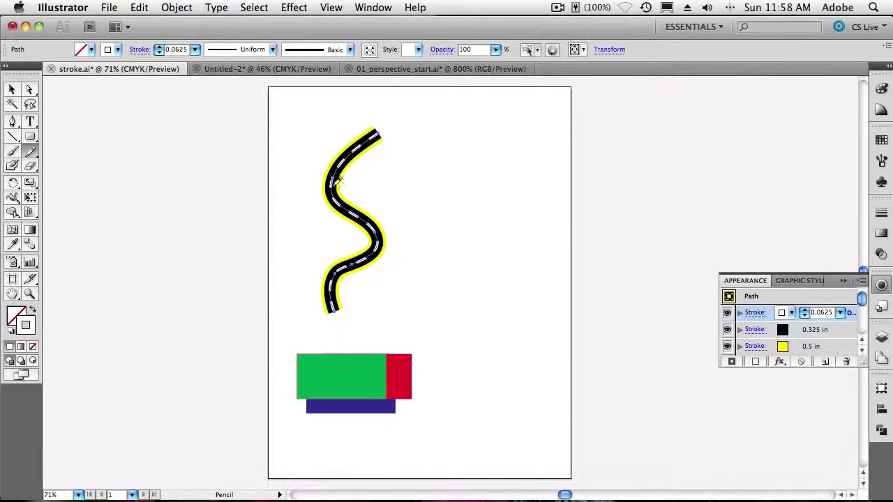
{"action": "left_click_drag", "start_coordinate": [362, 268], "coordinate": [393, 316]}
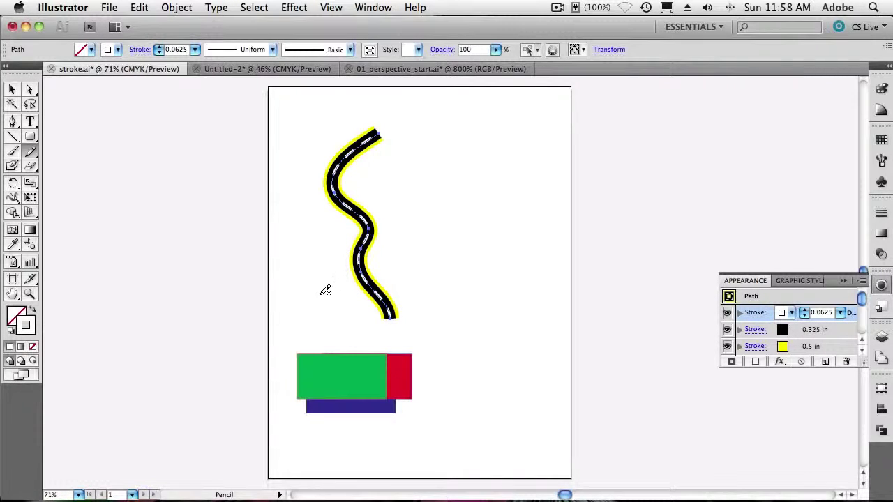
{"action": "key", "text": "v"}
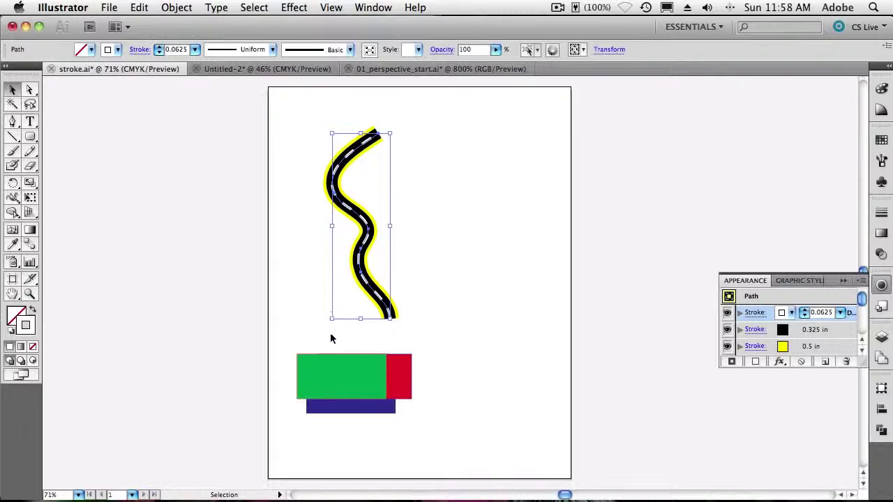
Enlarge the green rectangle and position it so it completely covers the red and blue rectangles
{"action": "left_click", "coordinate": [333, 338]}
{"action": "left_click_drag", "start_coordinate": [361, 375], "coordinate": [352, 357]}
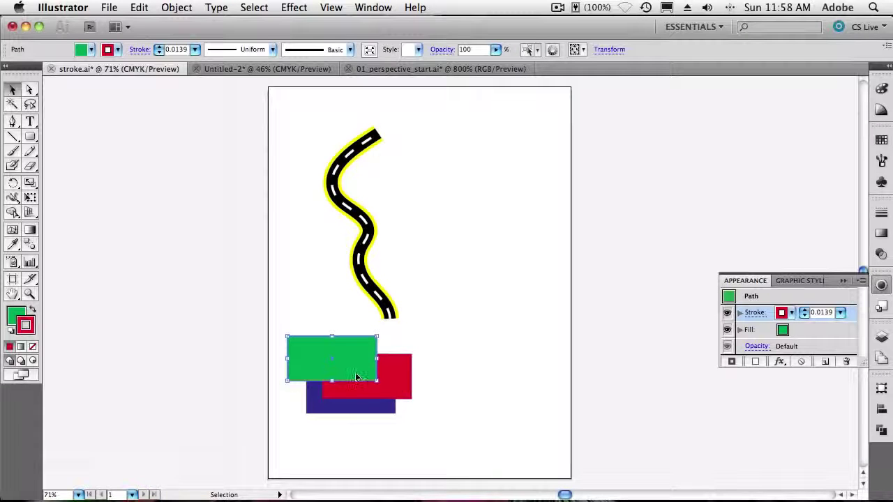
{"action": "left_click_drag", "start_coordinate": [356, 377], "coordinate": [424, 425]}
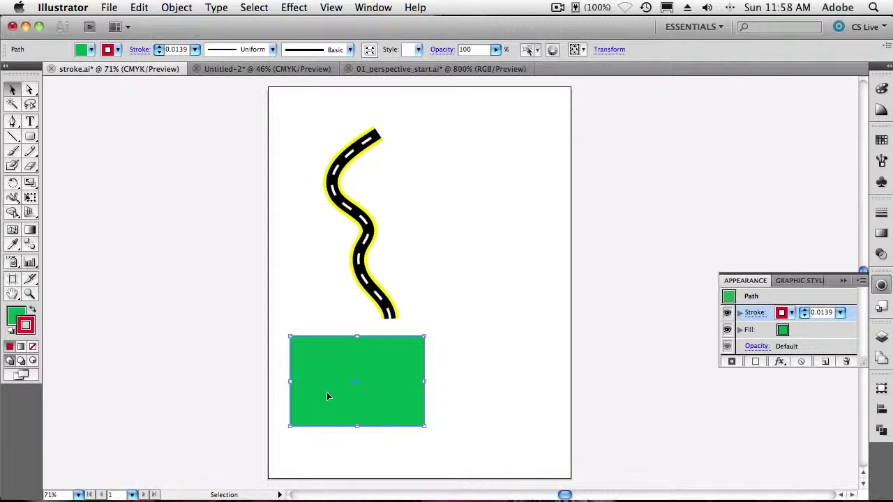
{"action": "mouse_move", "coordinate": [327, 394]}
{"action": "left_mouse_down"}
{"action": "mouse_move", "coordinate": [389, 383]}
{"action": "mouse_move", "coordinate": [325, 404]}
{"action": "left_mouse_up"}
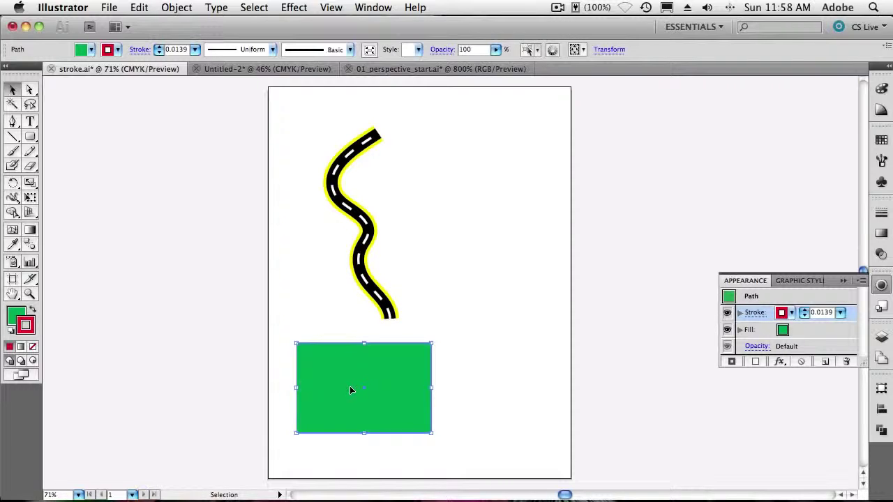
Select through the stack to the red rectangle hidden behind the green one and enlarge it past the green rectangle's edge
{"action": "key", "text": "super"}
{"action": "key", "text": "super"}
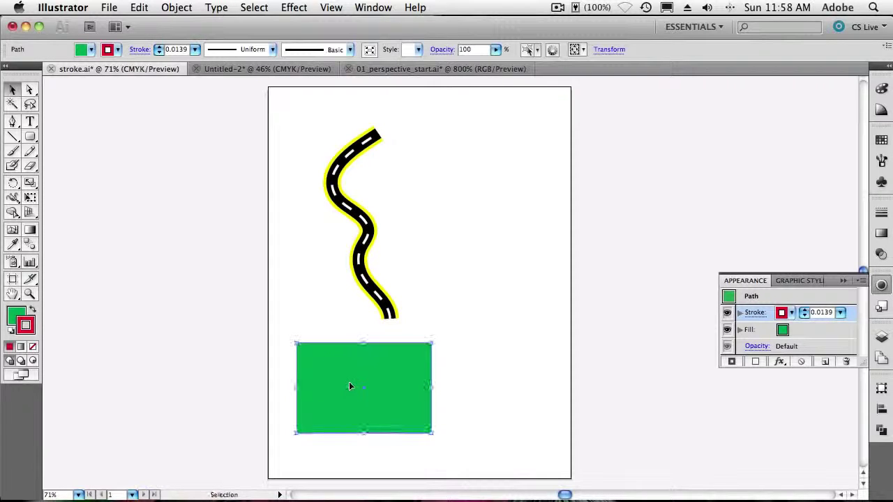
{"action": "key", "text": "super"}
{"action": "left_click_drag", "start_coordinate": [352, 387], "coordinate": [350, 392]}
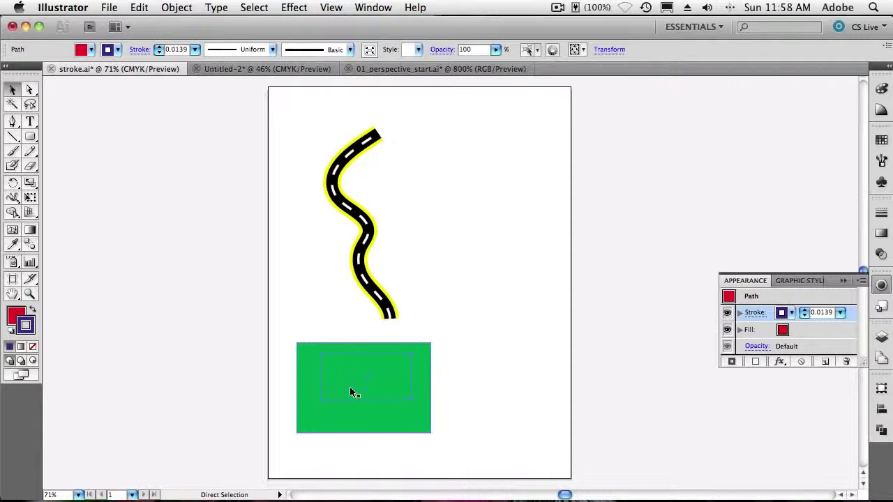
{"action": "left_click", "coordinate": [350, 388], "text": "super"}
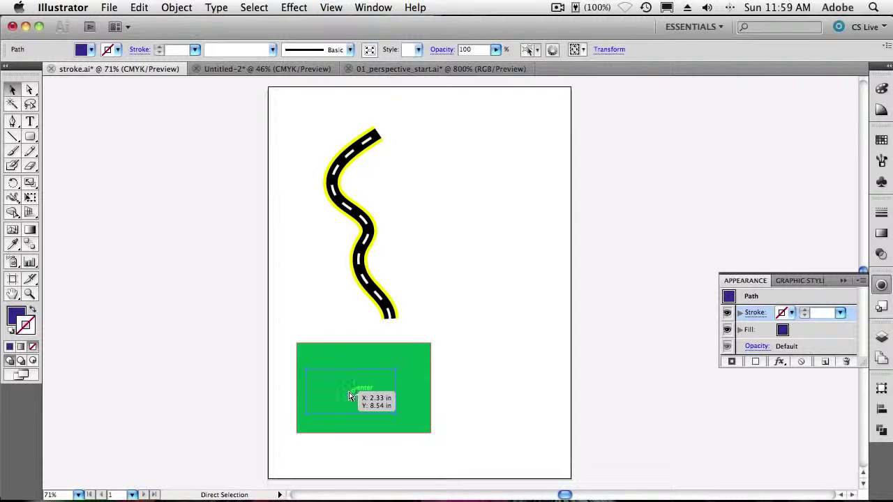
{"action": "left_click_drag", "start_coordinate": [350, 395], "coordinate": [348, 393]}
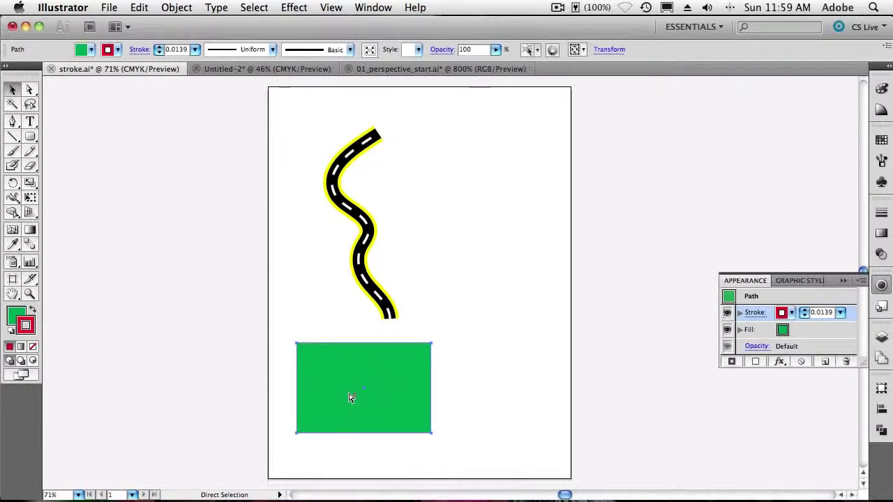
{"action": "left_click", "coordinate": [349, 394], "text": "super"}
{"action": "left_click", "coordinate": [348, 393], "text": "super"}
{"action": "left_click", "coordinate": [346, 396], "text": "super"}
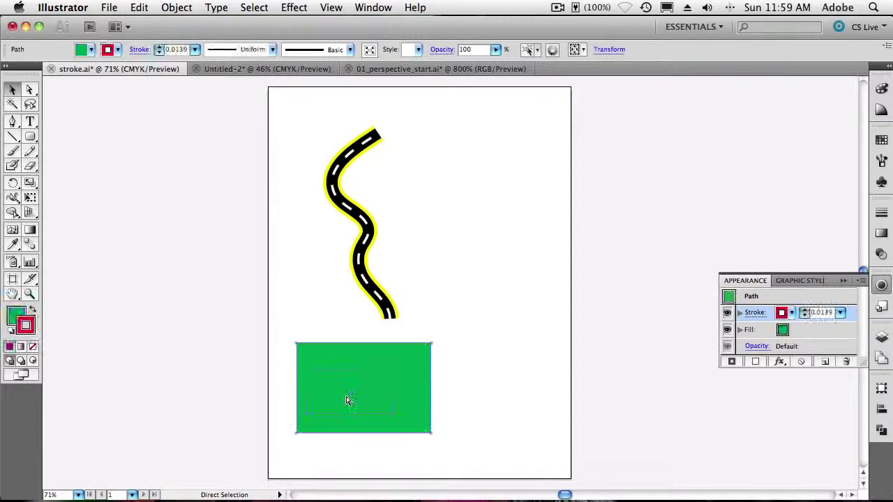
{"action": "left_click", "coordinate": [350, 392], "text": "super"}
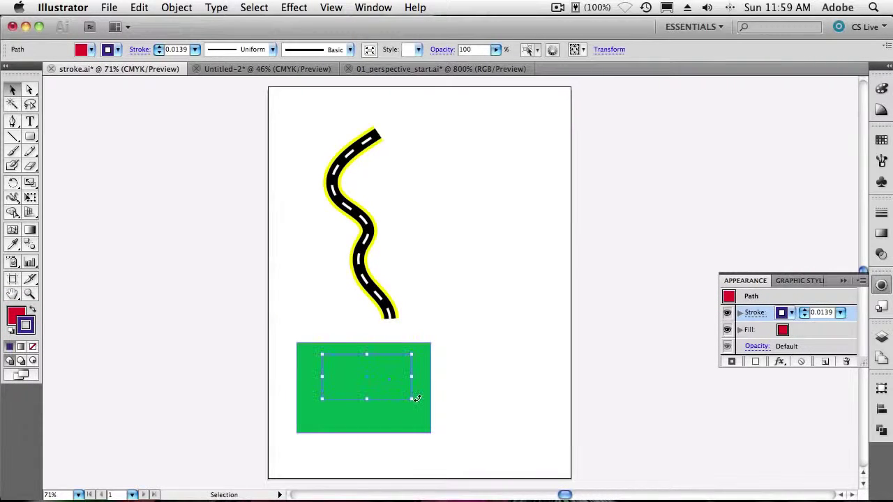
{"action": "left_click_drag", "start_coordinate": [416, 398], "coordinate": [442, 424]}
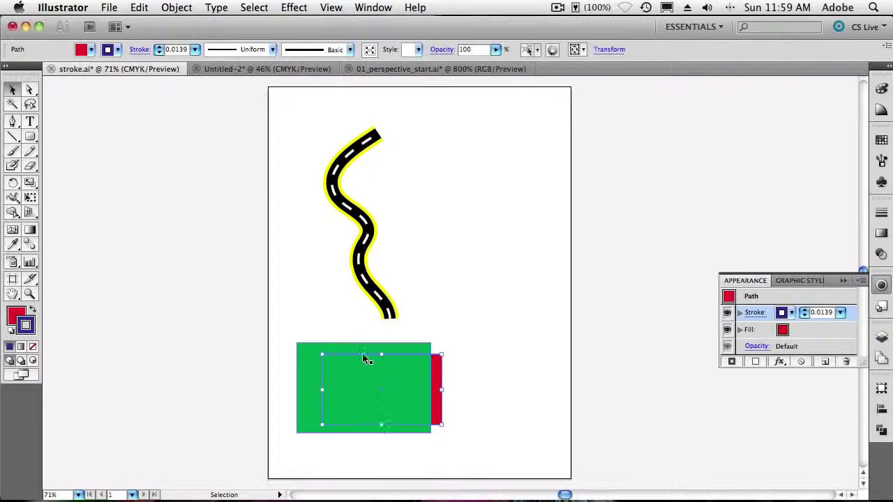
Switch to the Untitled-2 document and copy the script text at the corner of the first artboard
{"action": "left_click", "coordinate": [259, 69]}
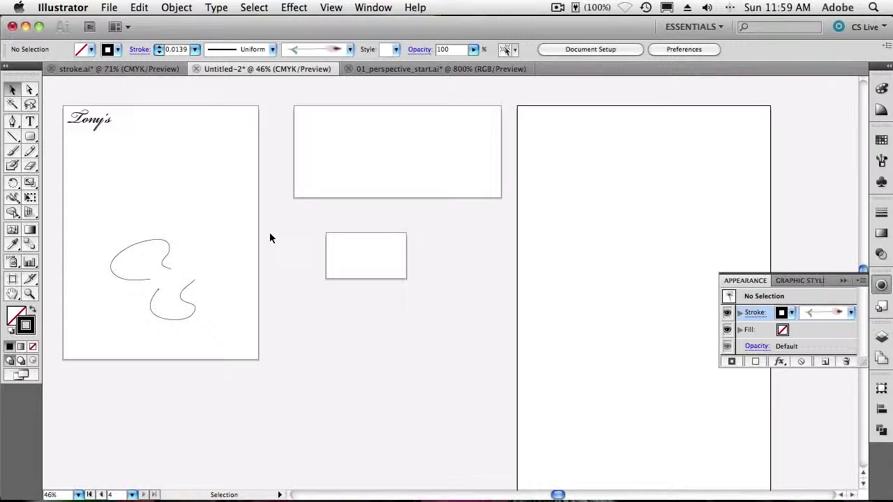
{"action": "left_click", "coordinate": [91, 127]}
{"action": "left_click", "coordinate": [138, 7]}
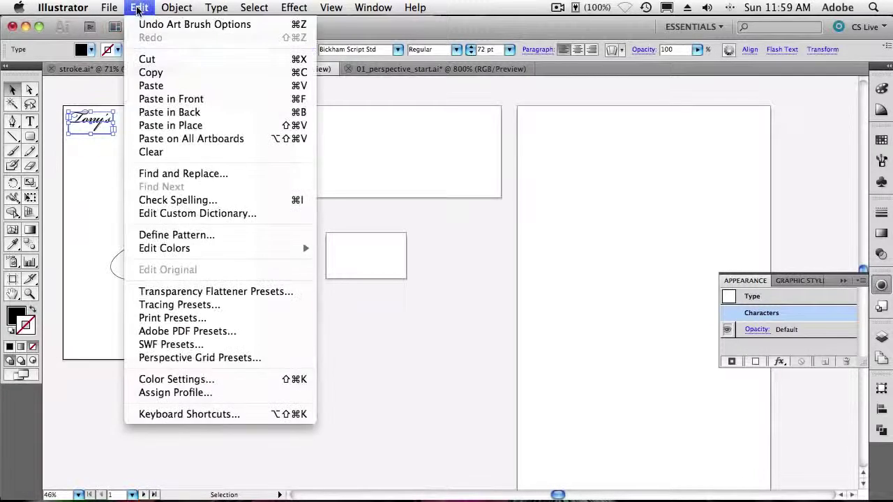
{"action": "left_click", "coordinate": [154, 78]}
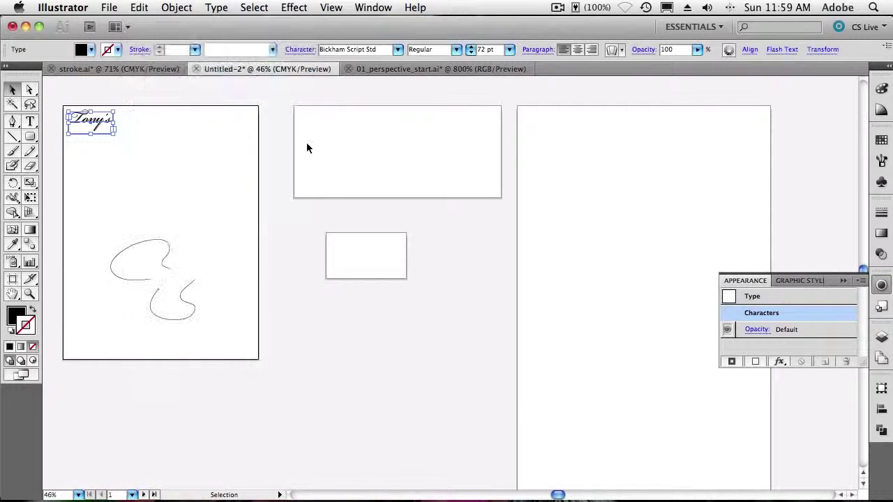
Try pasting the copied text in place on the wide second artboard, and undo the paste
{"action": "left_click", "coordinate": [310, 138]}
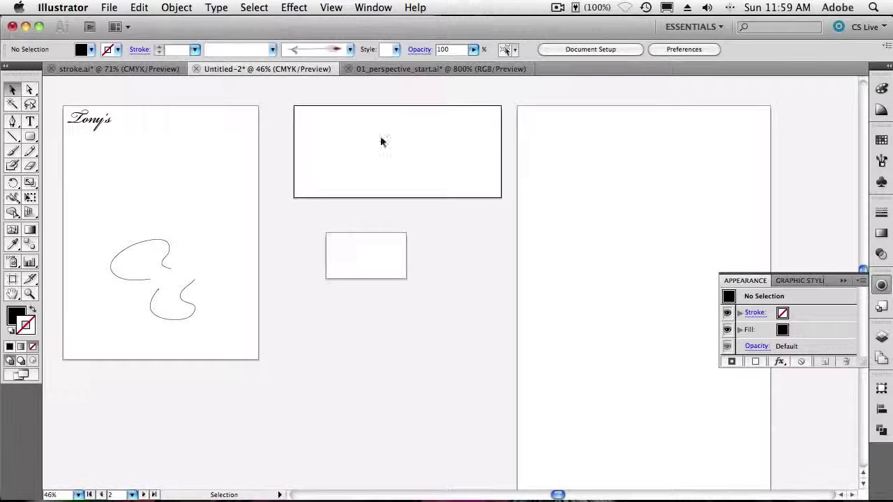
{"action": "left_click", "coordinate": [139, 8]}
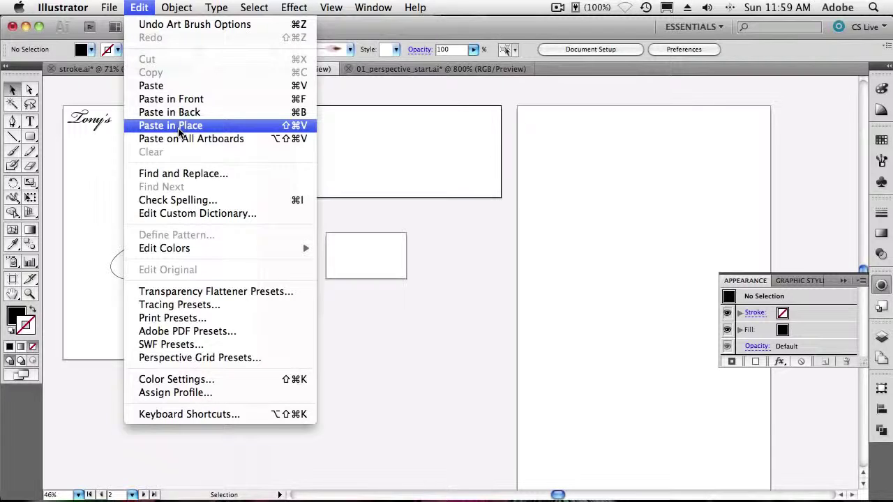
{"action": "left_click", "coordinate": [178, 128]}
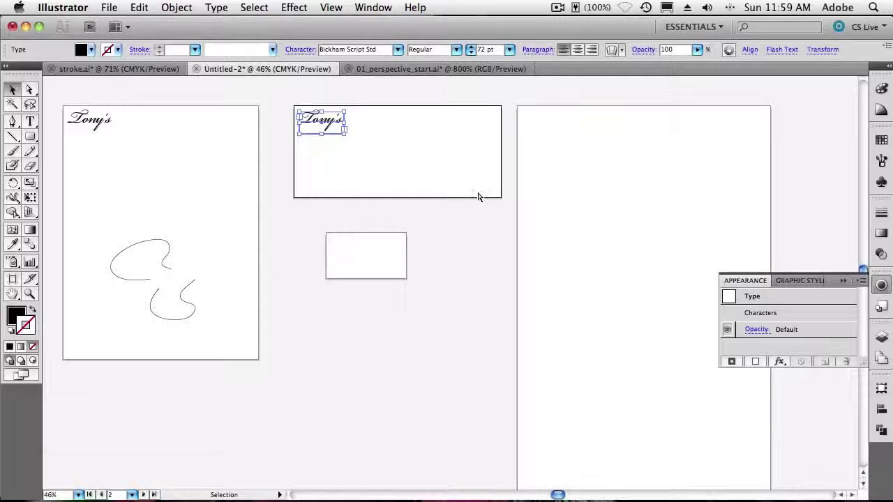
{"action": "key", "text": "Delete"}
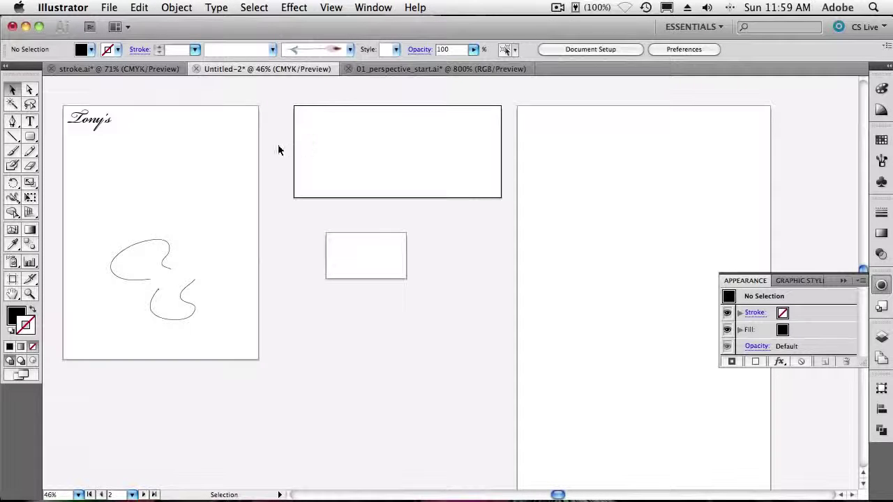
Paste the copied script text onto all artboards at the same relative position
{"action": "left_click", "coordinate": [142, 8]}
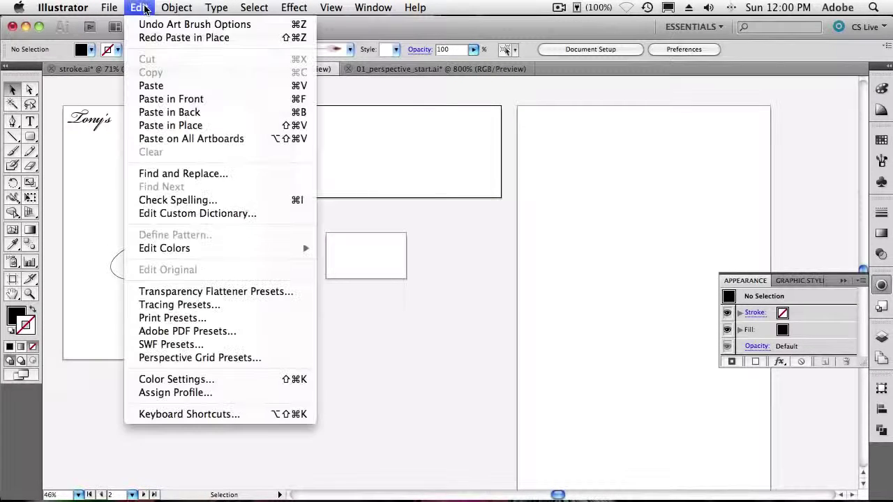
{"action": "left_click", "coordinate": [182, 139]}
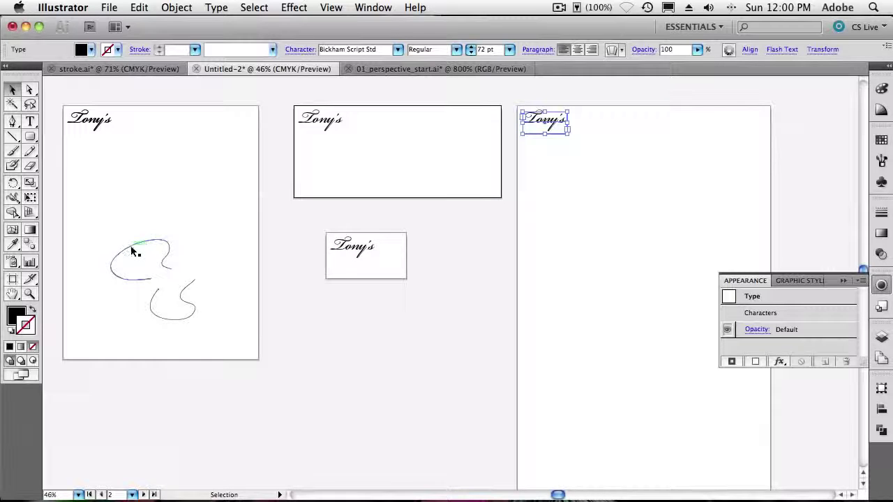
Try to close the upper hand-drawn curve by joining its endpoints, and undo the join
{"action": "key", "text": "z"}
{"action": "left_click_drag", "start_coordinate": [96, 226], "coordinate": [227, 335]}
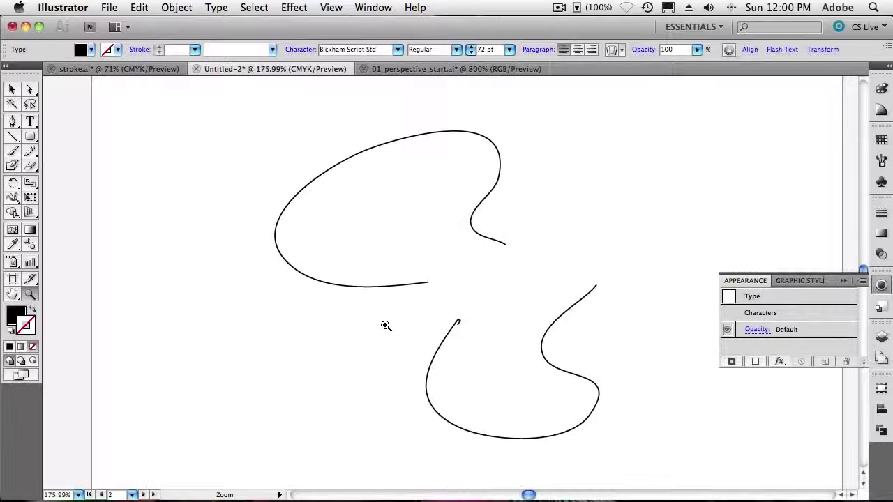
{"action": "left_click", "coordinate": [11, 90]}
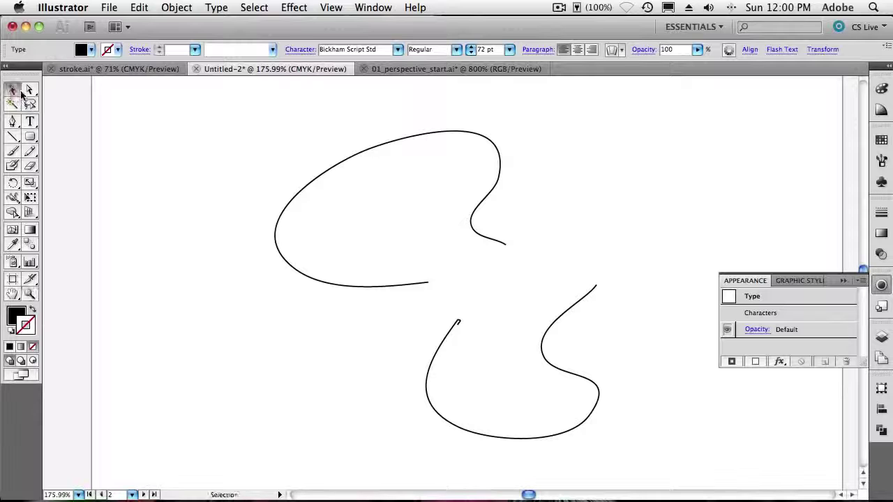
{"action": "left_click", "coordinate": [293, 195]}
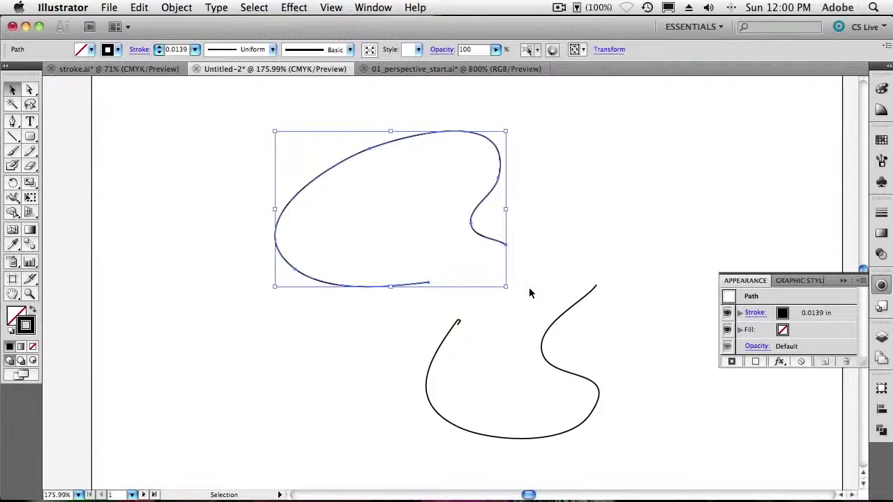
{"action": "key", "text": "a"}
{"action": "key", "text": "super+j"}
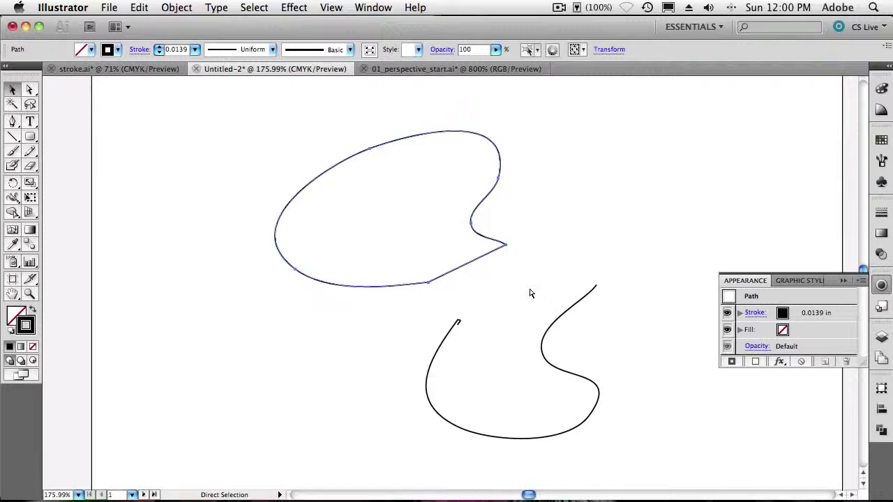
{"action": "key", "text": "super+z"}
{"action": "key", "text": "v"}
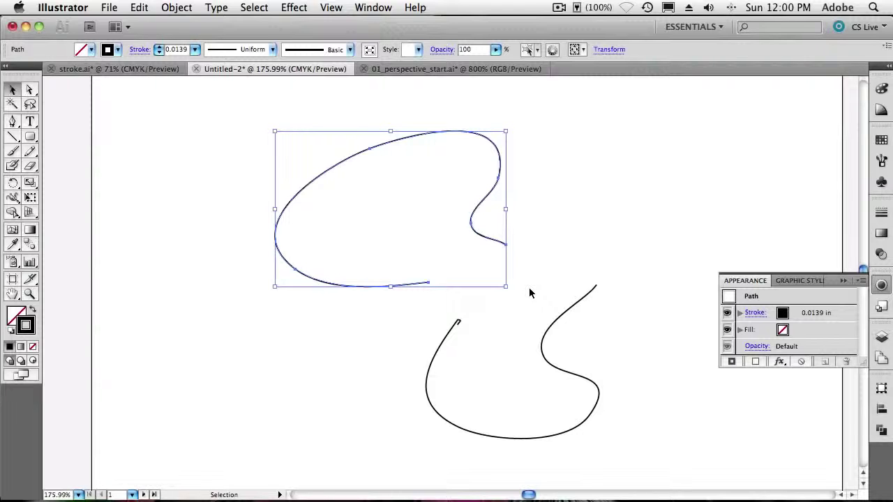
Add the lower curve to the selection and join the two open curves into one closed path
{"action": "left_click", "coordinate": [446, 338], "text": "shift"}
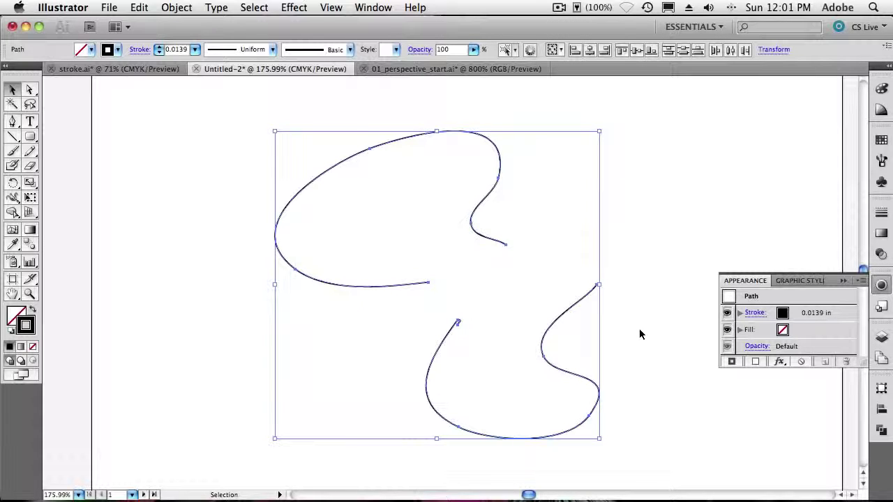
{"action": "key", "text": "super+j"}
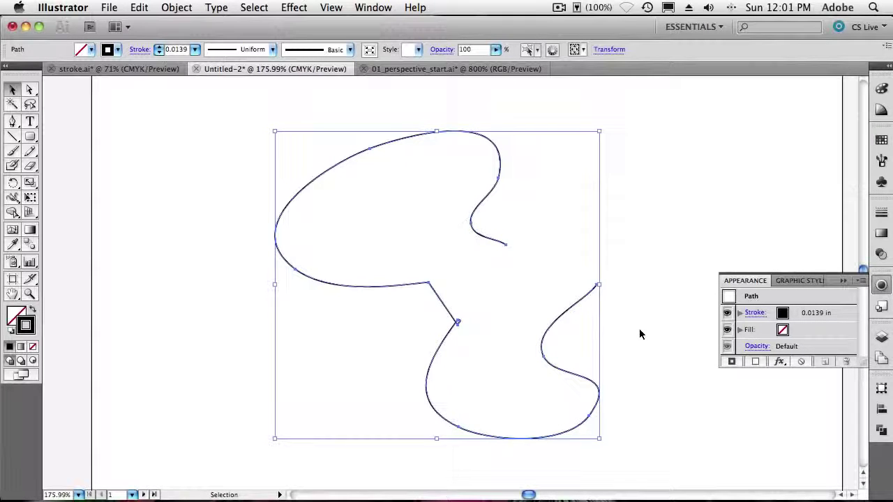
{"action": "key", "text": "super+j"}
Draw a rounded rectangle, slightly wider than tall, in the empty area above the joined curves
{"action": "key", "text": "space"}
{"action": "left_click_drag", "start_coordinate": [672, 235], "coordinate": [562, 418]}
{"action": "left_click_drag", "start_coordinate": [518, 285], "coordinate": [554, 413]}
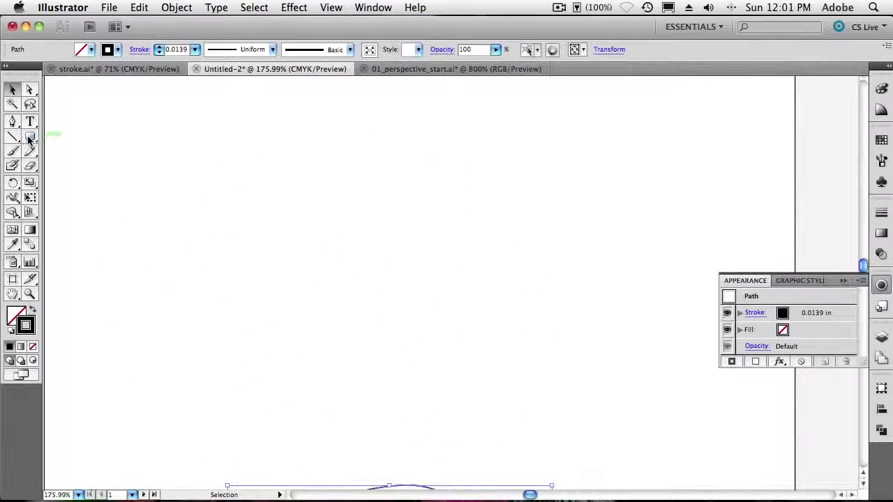
{"action": "left_click", "coordinate": [30, 138]}
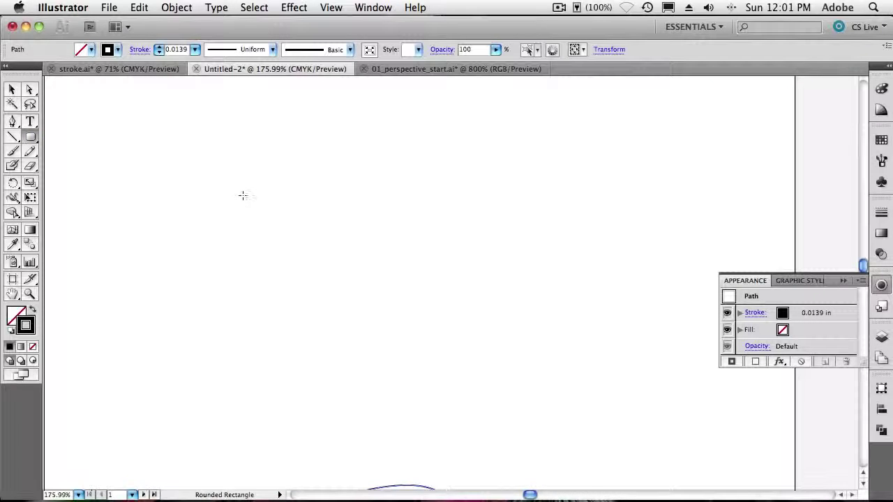
{"action": "left_click_drag", "start_coordinate": [241, 174], "coordinate": [383, 307]}
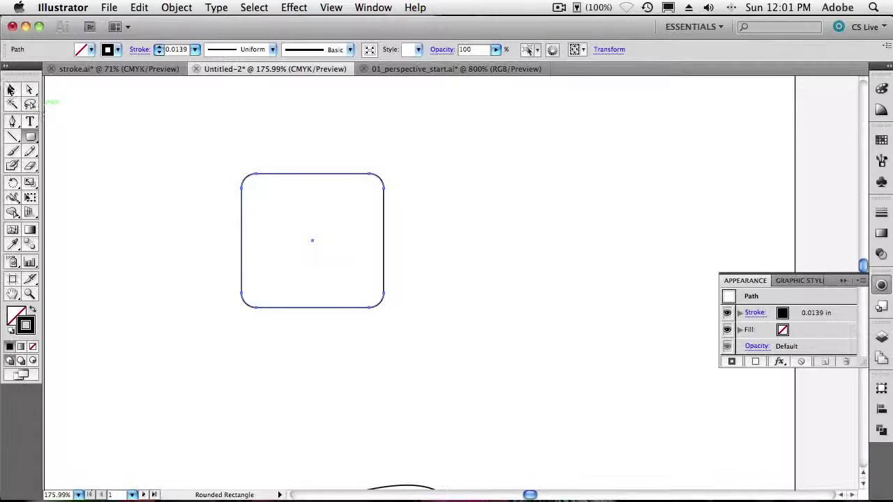
Try stretching the rounded rectangle wider and taller from its corner, and undo the resizing
{"action": "left_click", "coordinate": [11, 89]}
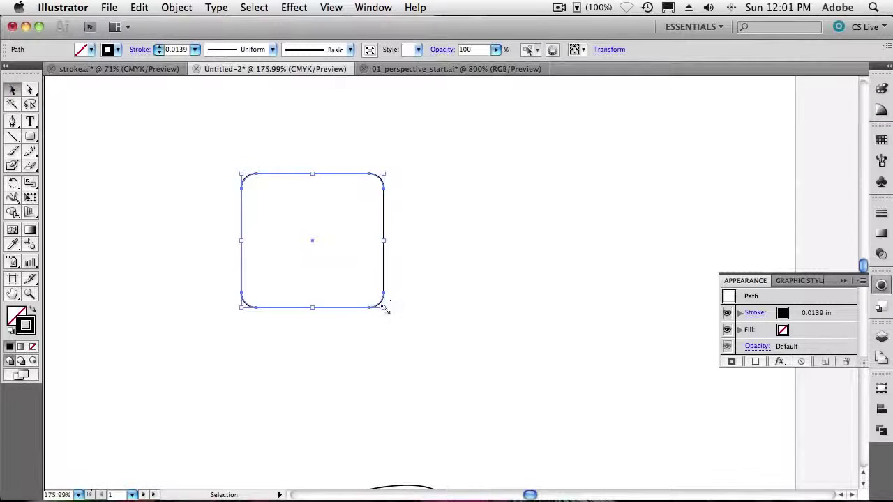
{"action": "left_click_drag", "start_coordinate": [383, 308], "coordinate": [469, 310]}
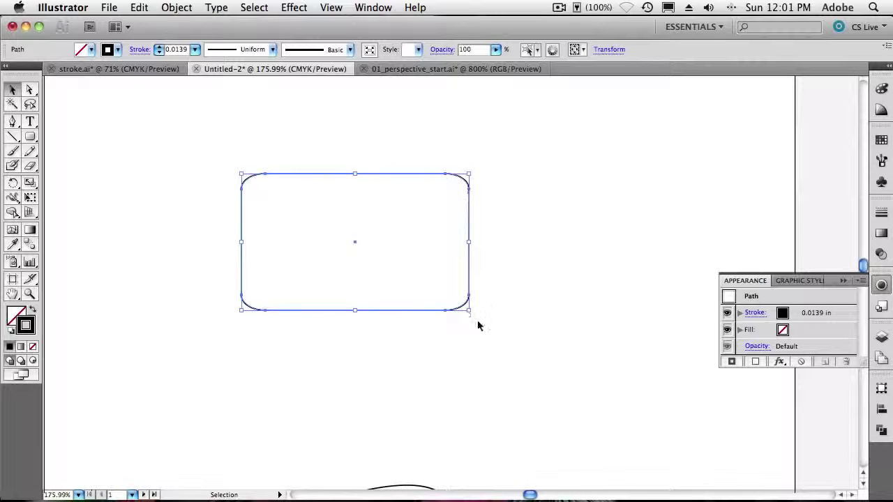
{"action": "left_click_drag", "start_coordinate": [468, 311], "coordinate": [619, 364]}
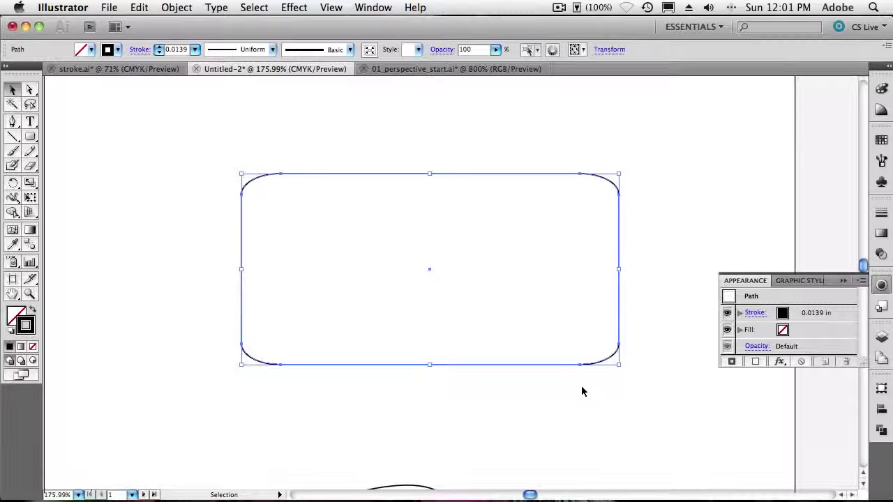
{"action": "key", "text": "super+z"}
{"action": "key", "text": "super+z"}
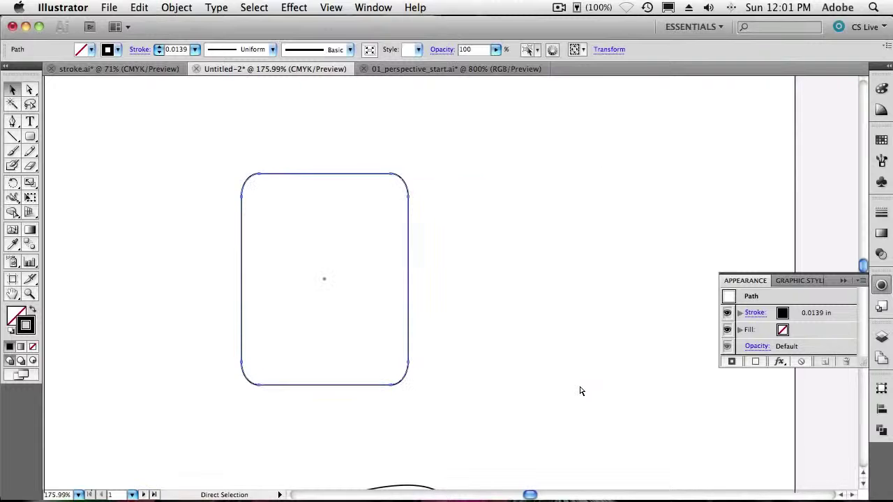
{"action": "key", "text": "super+z"}
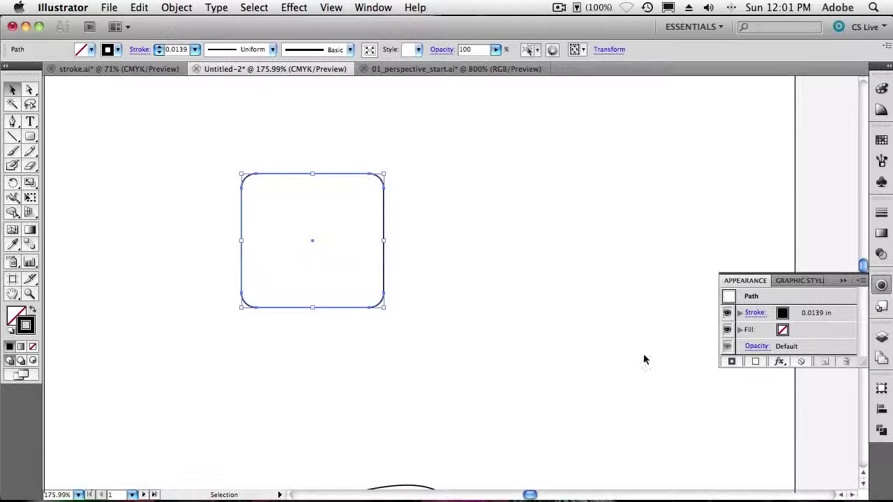
Save the rounded rectangle as a movie clip symbol named "rounded rec" with 9-slice scaling guides enabled, and delete its instance from the artboard
{"action": "left_click", "coordinate": [881, 183]}
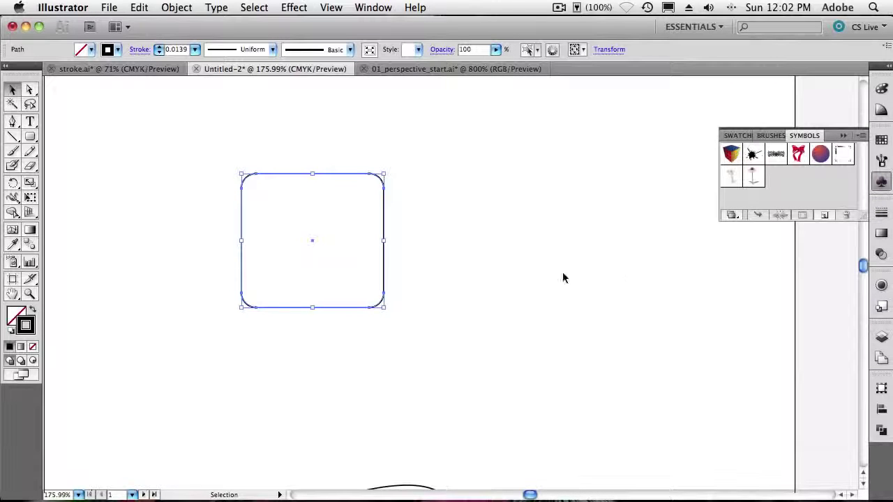
{"action": "left_click", "coordinate": [824, 216]}
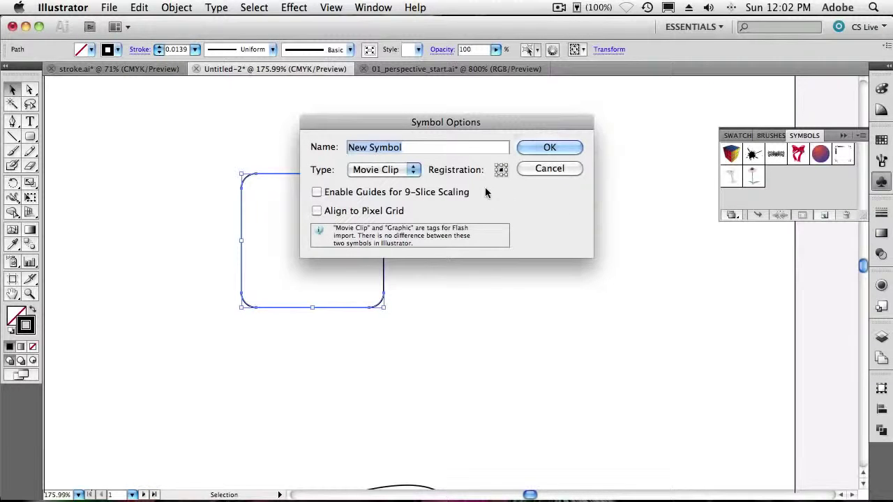
{"action": "type", "text": "rounded"}
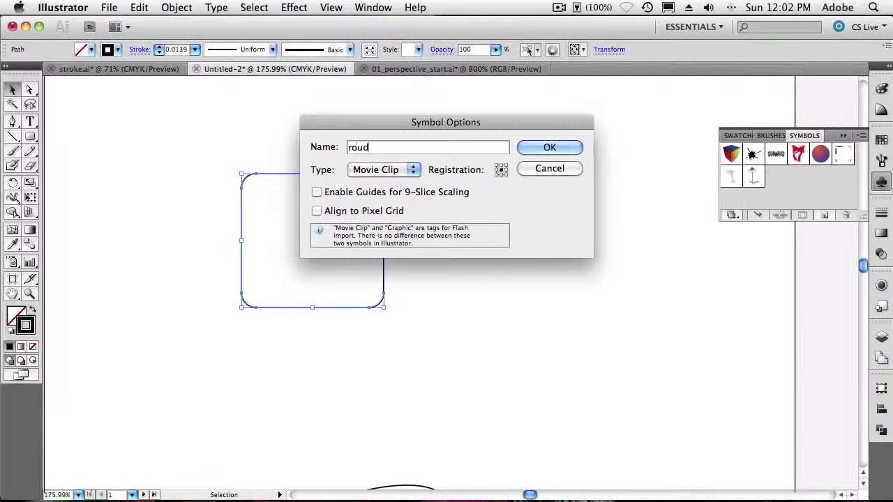
{"action": "type", "text": " rec"}
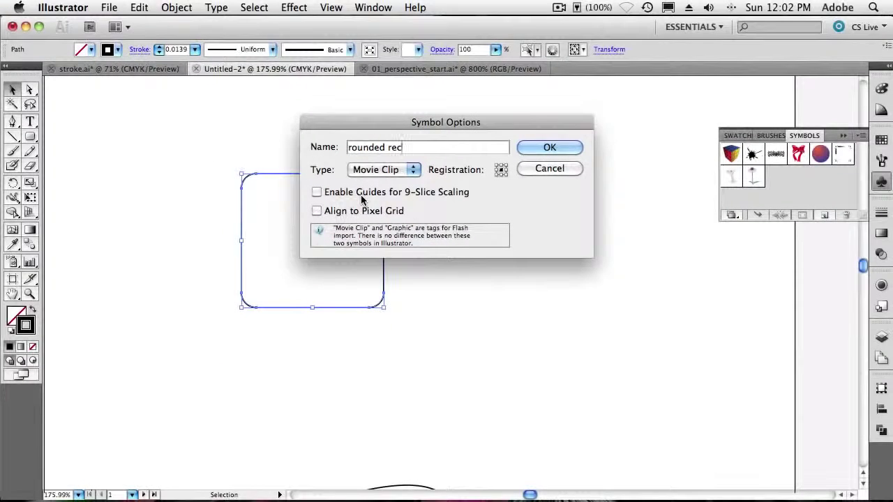
{"action": "left_click", "coordinate": [362, 199]}
{"action": "left_click", "coordinate": [557, 146]}
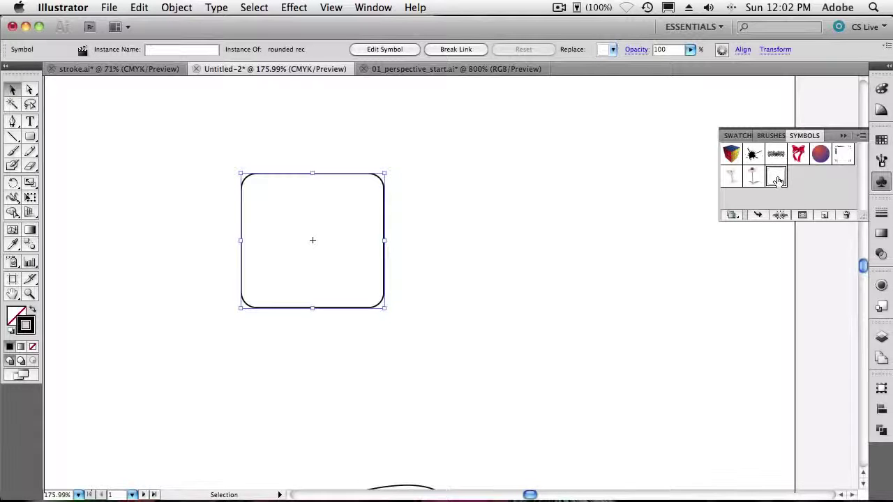
{"action": "key", "text": "Delete"}
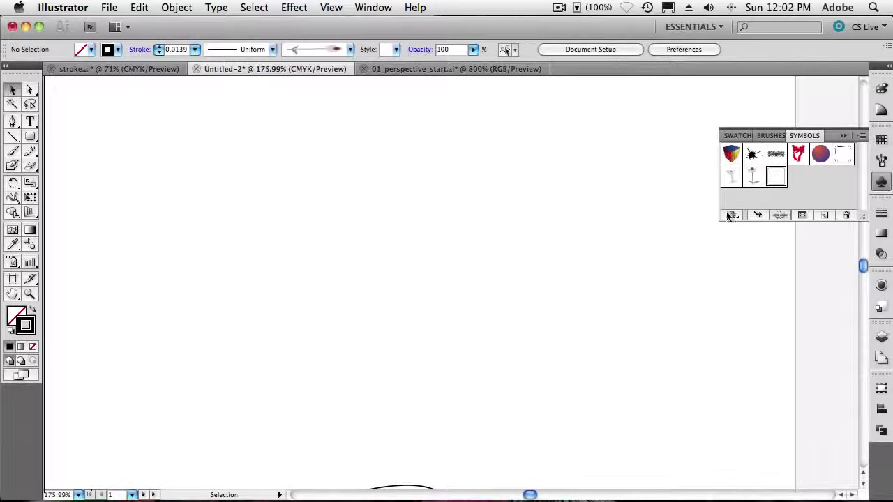
Edit the rounded rec symbol by moving its four 9-slice guides outward to where the rounded corners begin, and exit symbol editing
{"action": "double_click", "coordinate": [776, 176]}
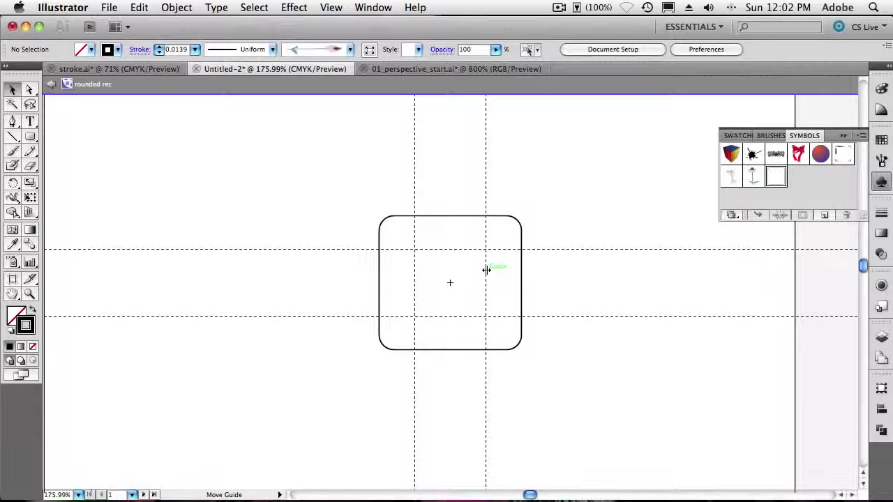
{"action": "left_click_drag", "start_coordinate": [486, 270], "coordinate": [513, 229]}
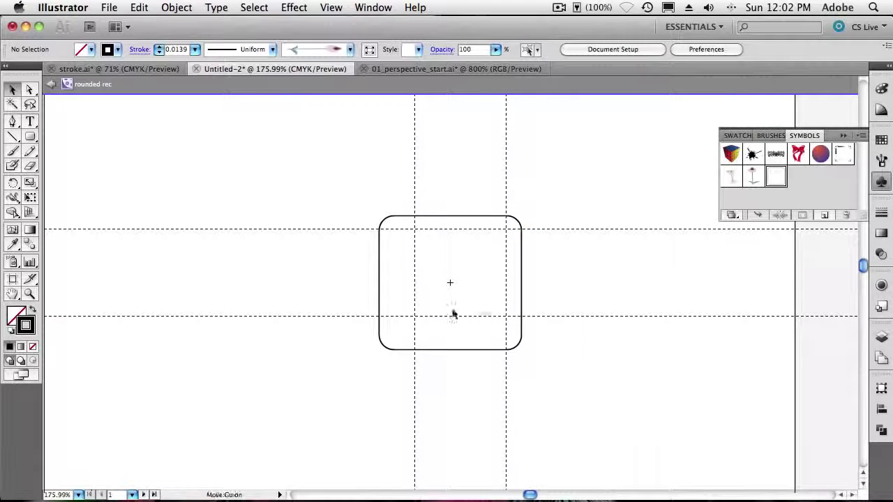
{"action": "left_click_drag", "start_coordinate": [413, 290], "coordinate": [395, 294]}
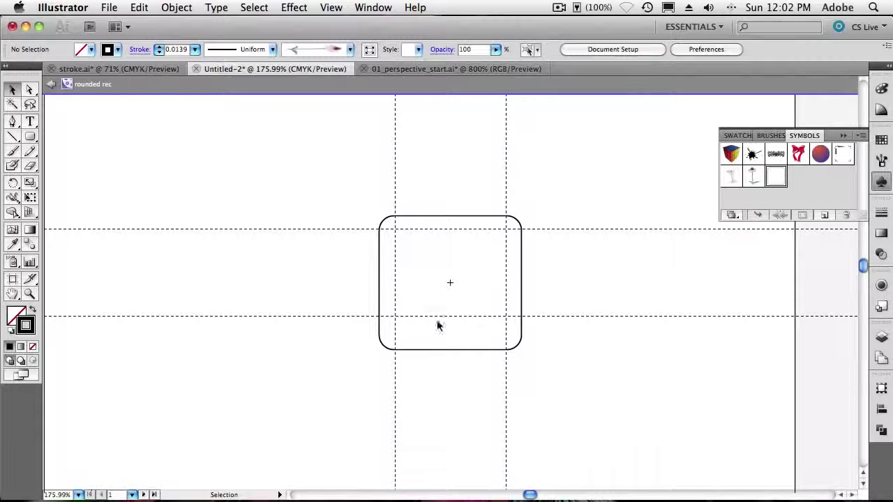
{"action": "left_click_drag", "start_coordinate": [440, 316], "coordinate": [440, 335]}
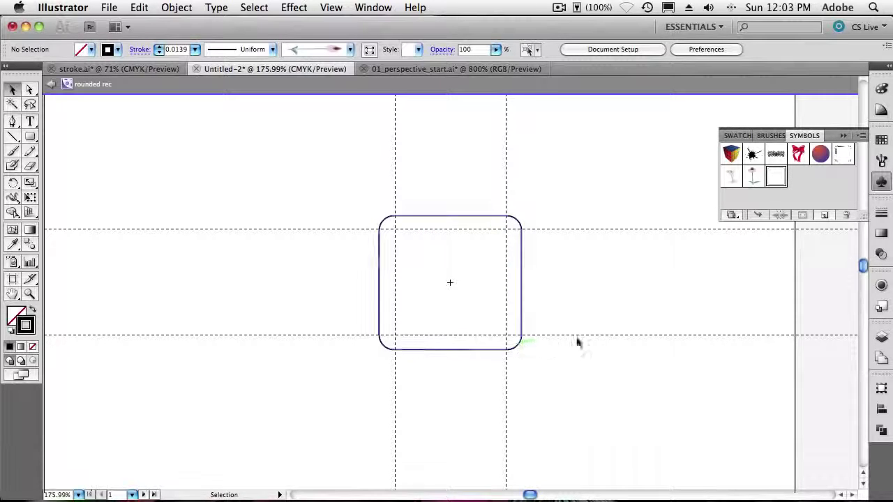
{"action": "left_click", "coordinate": [50, 84]}
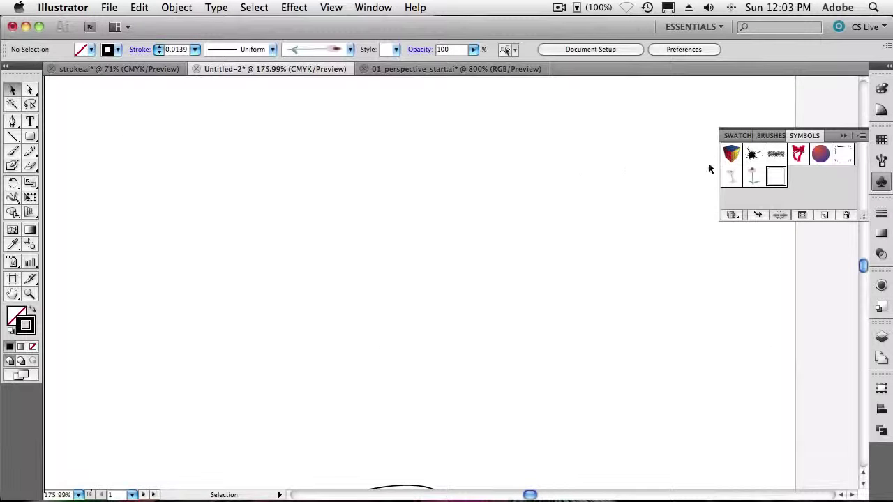
Place an instance of the rounded rec symbol above the joined curves and scale it down from its corner
{"action": "left_click_drag", "start_coordinate": [776, 177], "coordinate": [311, 211]}
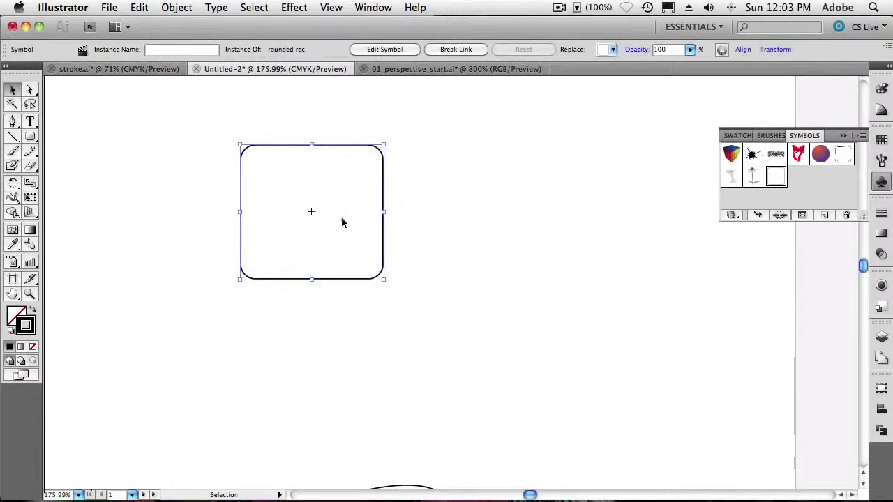
{"action": "left_click_drag", "start_coordinate": [383, 281], "coordinate": [352, 260]}
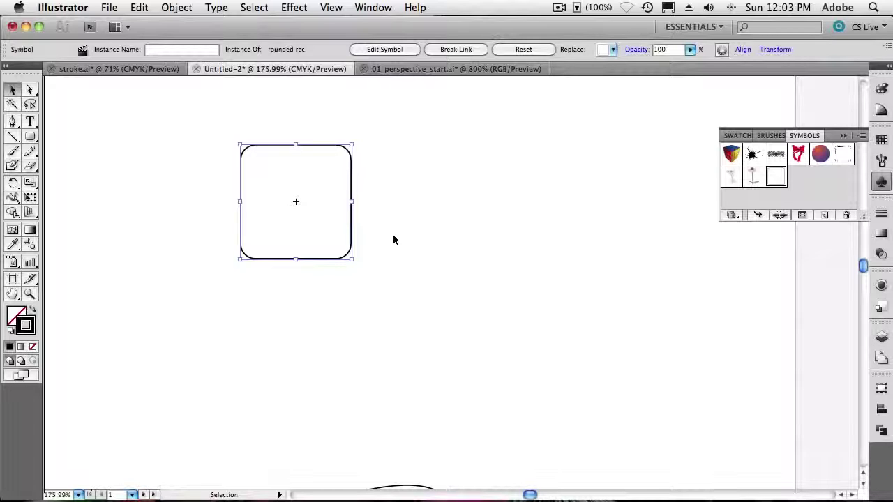
Rename Artboard 1, the tall letter-size artboard, as Letterhead
{"action": "key", "text": "super+0"}
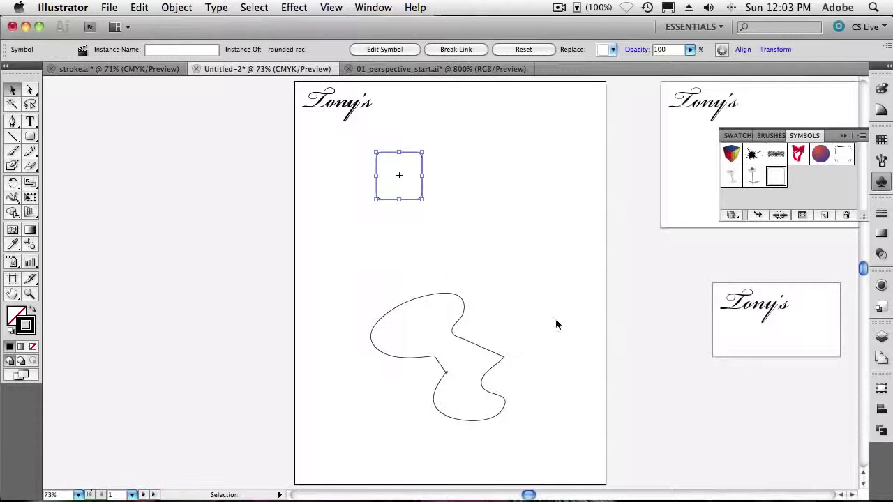
{"action": "left_click_drag", "start_coordinate": [529, 495], "coordinate": [543, 496]}
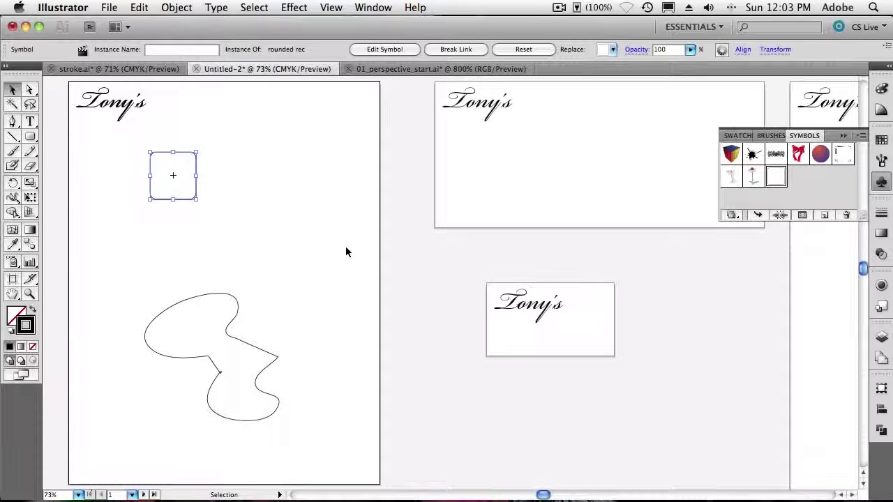
{"action": "key", "text": "super+minus"}
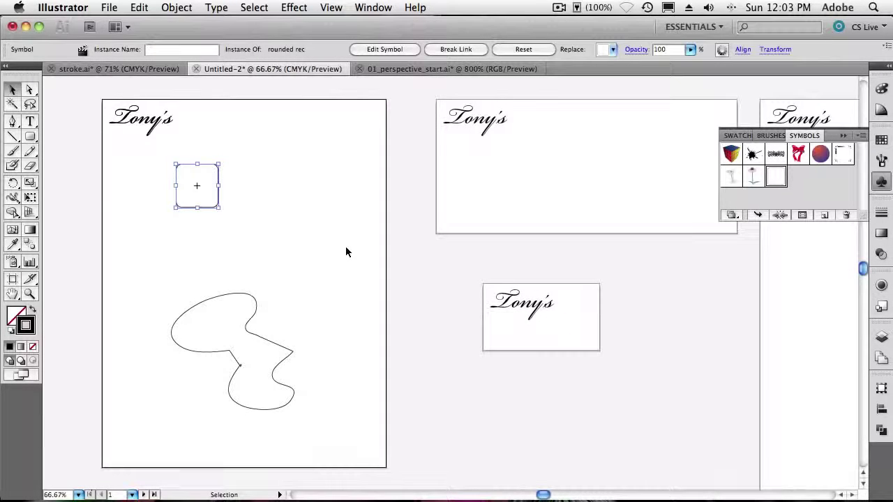
{"action": "scroll", "coordinate": [347, 252], "scroll_direction": "left", "scroll_amount": 2}
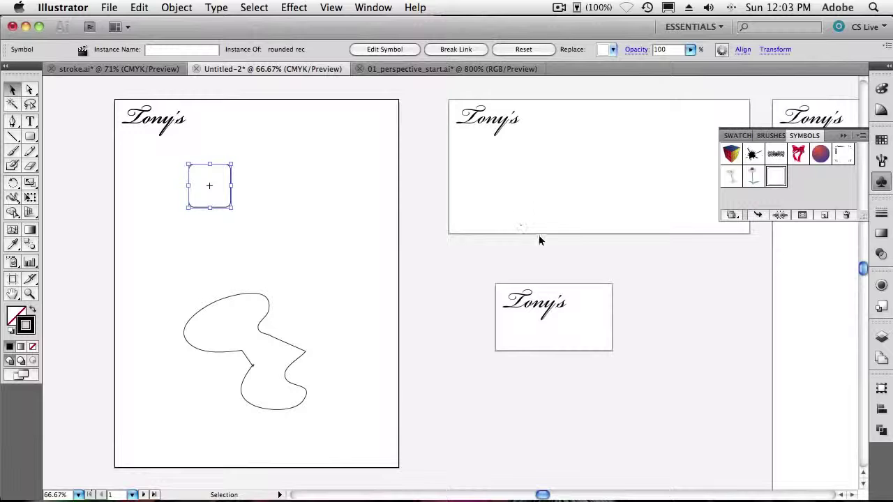
{"action": "key", "text": "space"}
{"action": "left_click_drag", "start_coordinate": [519, 256], "coordinate": [456, 253]}
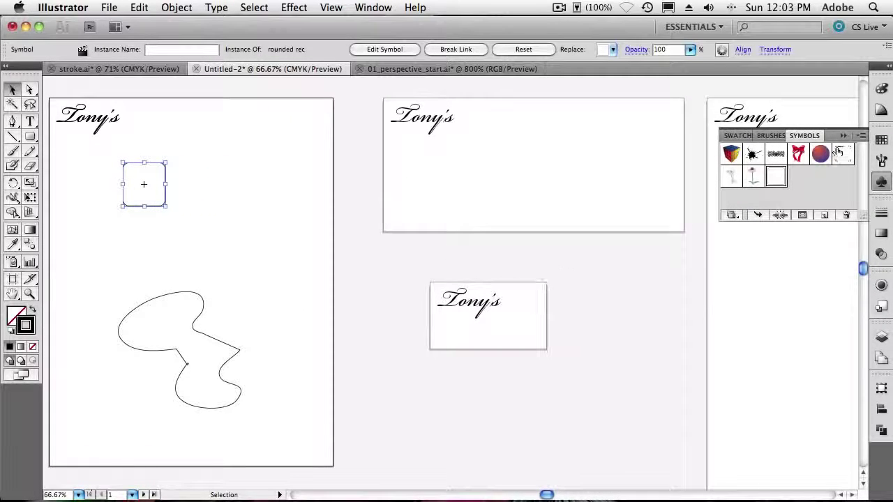
{"action": "left_click", "coordinate": [843, 135]}
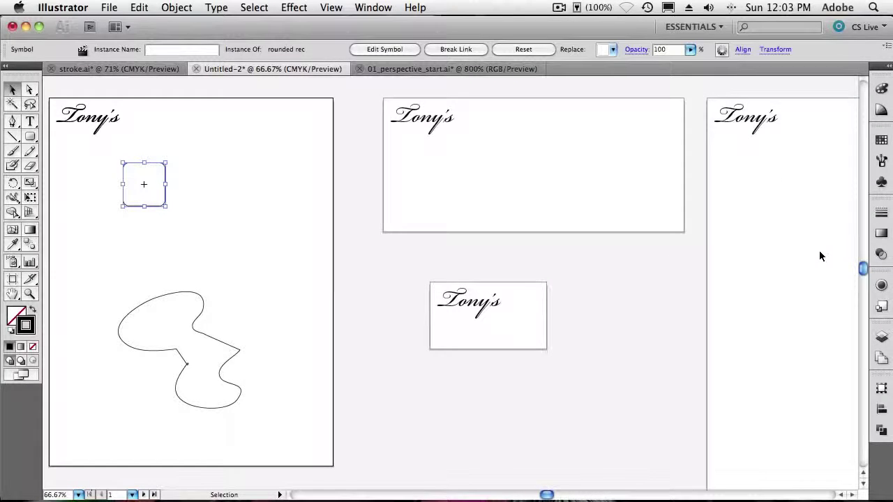
{"action": "left_click", "coordinate": [881, 357]}
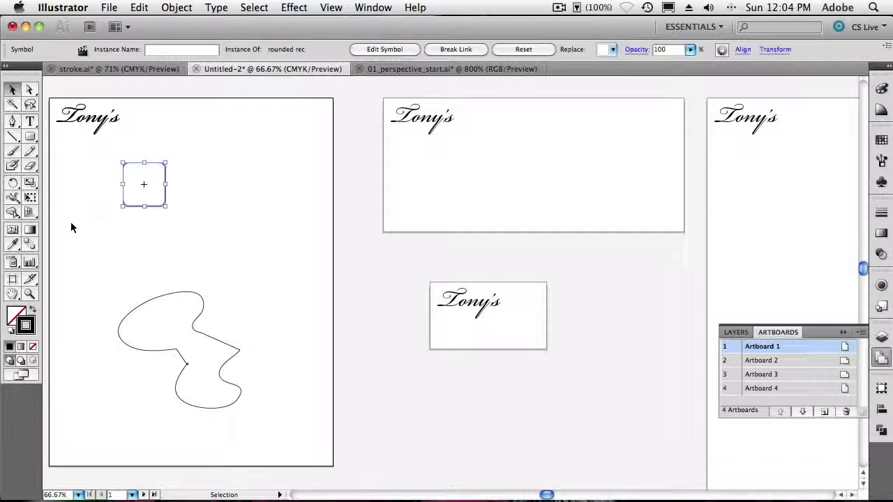
{"action": "left_click", "coordinate": [13, 281]}
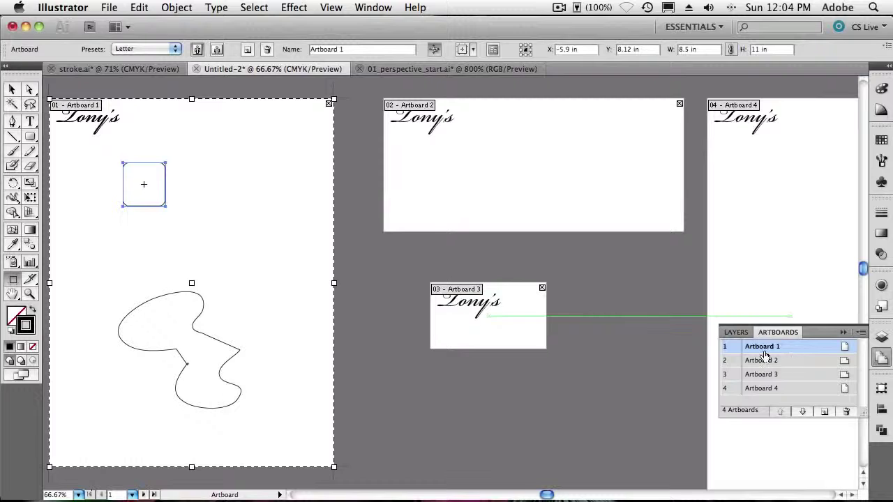
{"action": "left_click_drag", "start_coordinate": [343, 50], "coordinate": [308, 50]}
{"action": "left_click", "coordinate": [317, 49]}
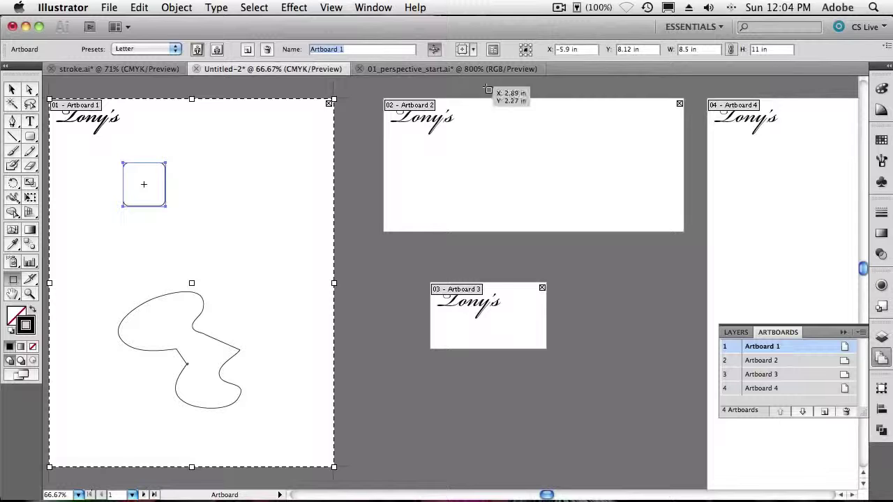
{"action": "type", "text": "Letterhead"}
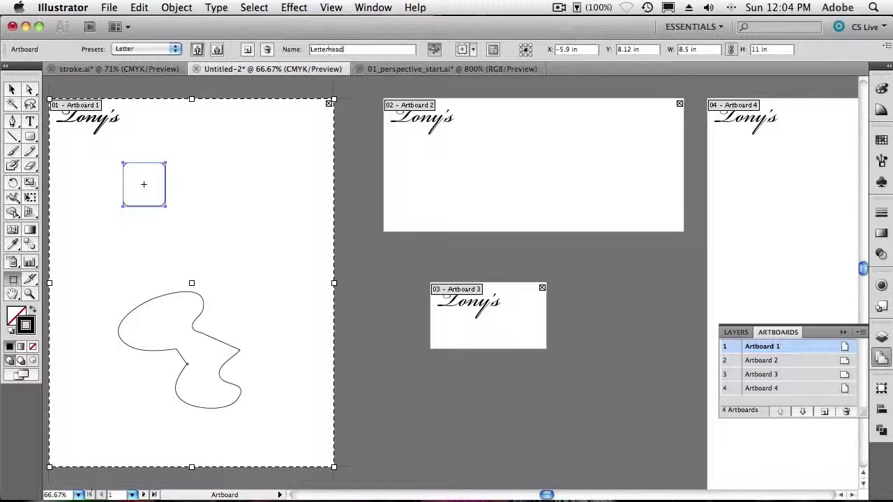
{"action": "key", "text": "Tab"}
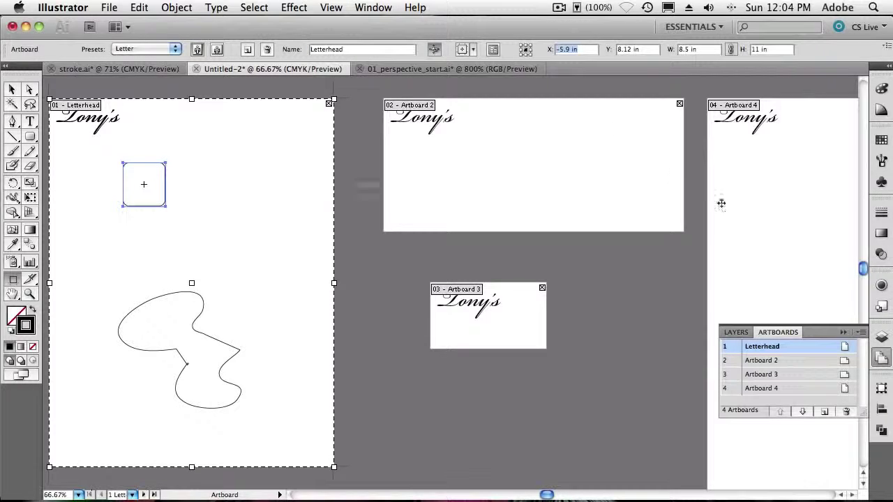
Rename Artboard 2 as Envelope and Artboard 3 as Business Card
{"action": "left_click", "coordinate": [492, 201]}
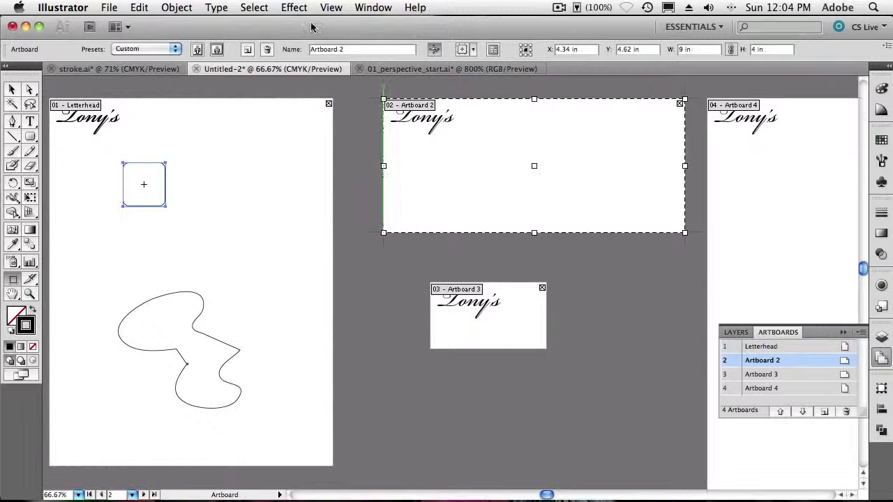
{"action": "left_click", "coordinate": [312, 49]}
{"action": "type", "text": "Envelope"}
{"action": "left_click", "coordinate": [464, 302]}
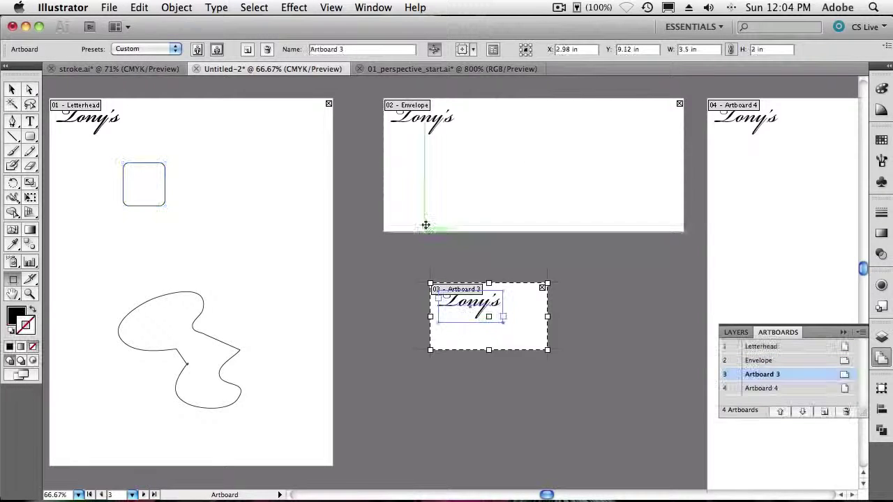
{"action": "left_click_drag", "start_coordinate": [346, 53], "coordinate": [286, 50]}
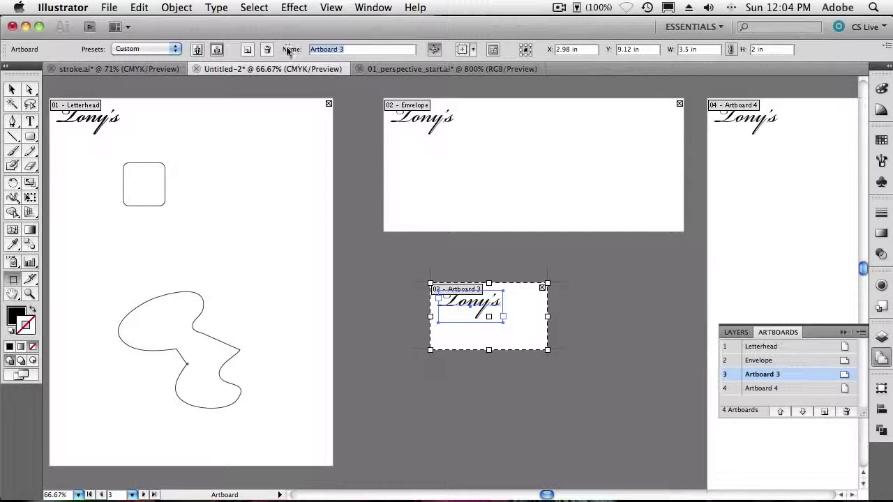
{"action": "type", "text": "Business Card"}
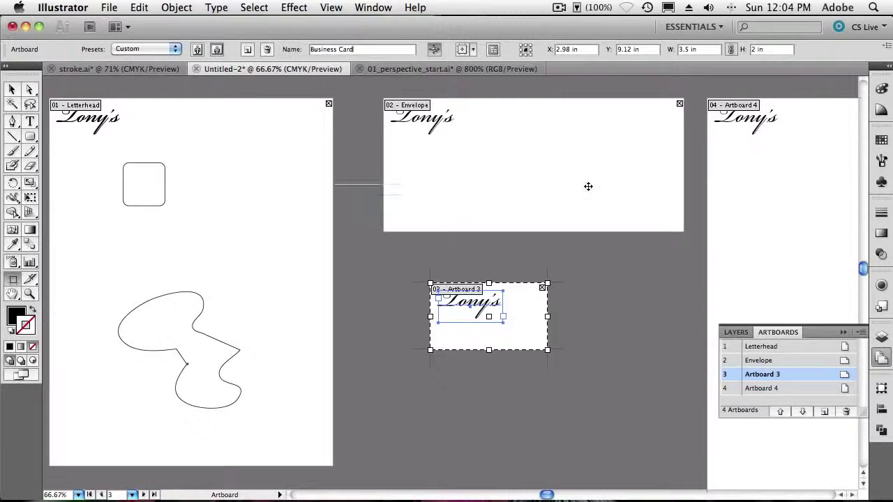
Rename Artboard 4, the tabloid-size artboard, as Flyer
{"action": "left_click", "coordinate": [767, 207]}
{"action": "left_click_drag", "start_coordinate": [340, 53], "coordinate": [307, 46]}
{"action": "type", "text": "B"}
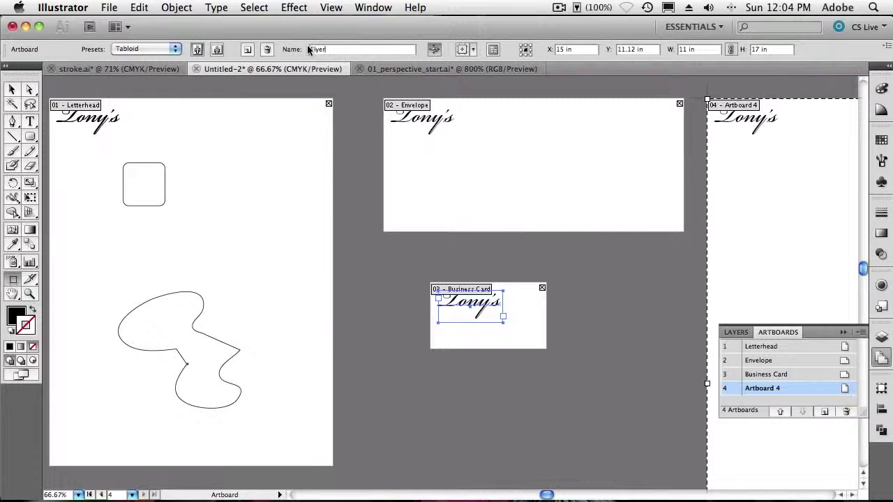
{"action": "key", "text": "Tab"}
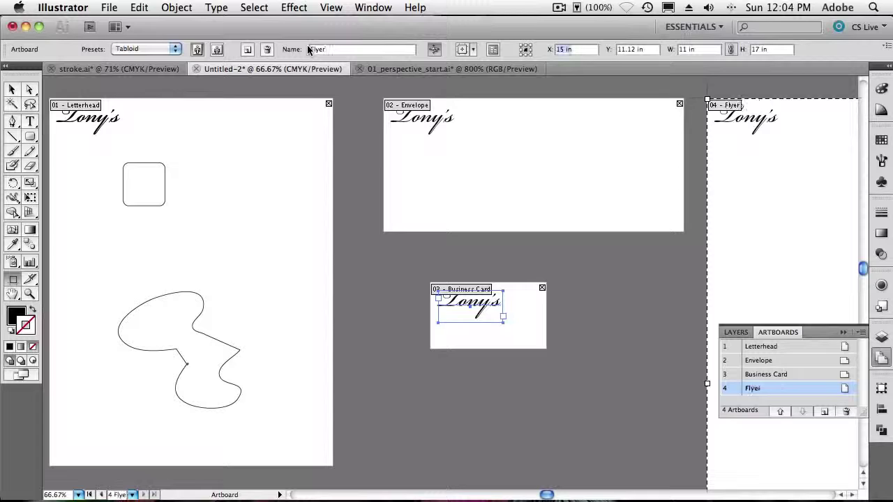
Move the Business Card artboard up one place in the artboard order, ahead of Envelope, and leave artboard editing
{"action": "left_click", "coordinate": [765, 375]}
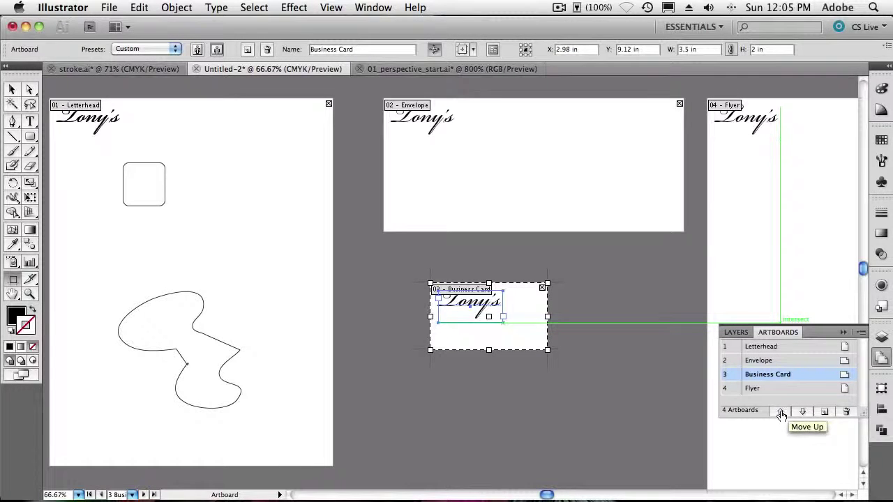
{"action": "left_click", "coordinate": [780, 413]}
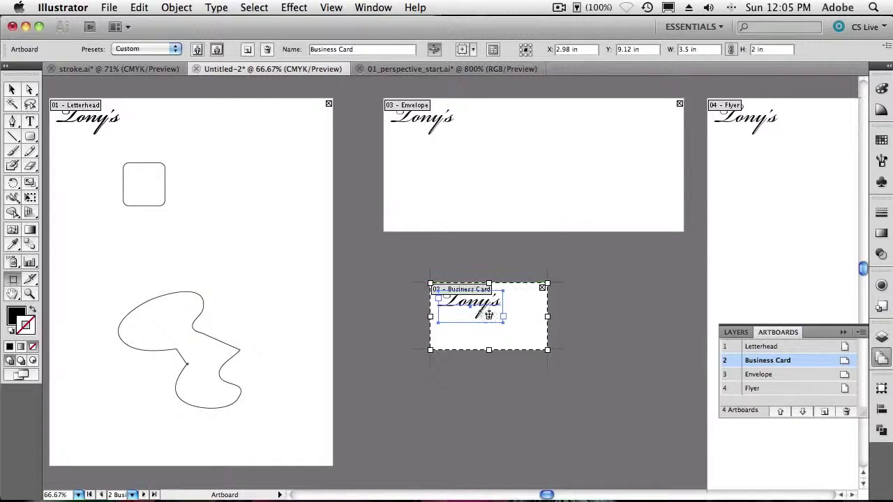
{"action": "left_click", "coordinate": [12, 90]}
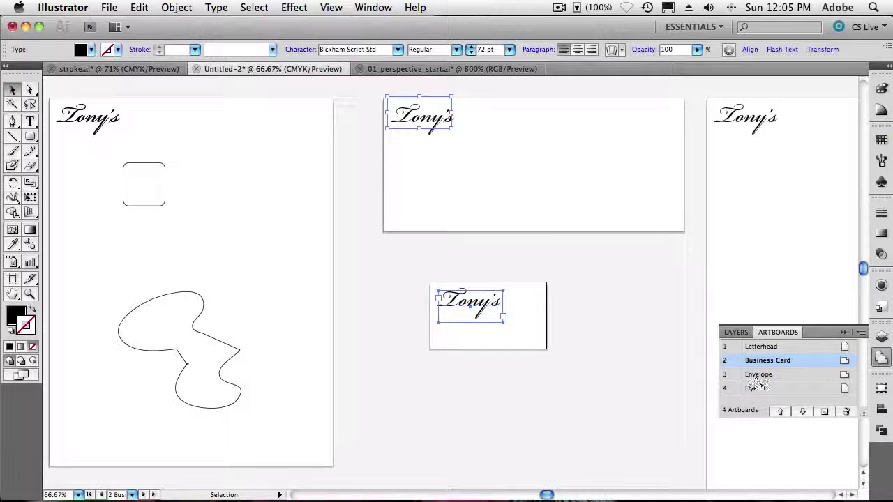
Rearrange the four artboards in a grid by column with 2 rows and 0.28 in spacing, moving the artwork with them
{"action": "left_click", "coordinate": [861, 332]}
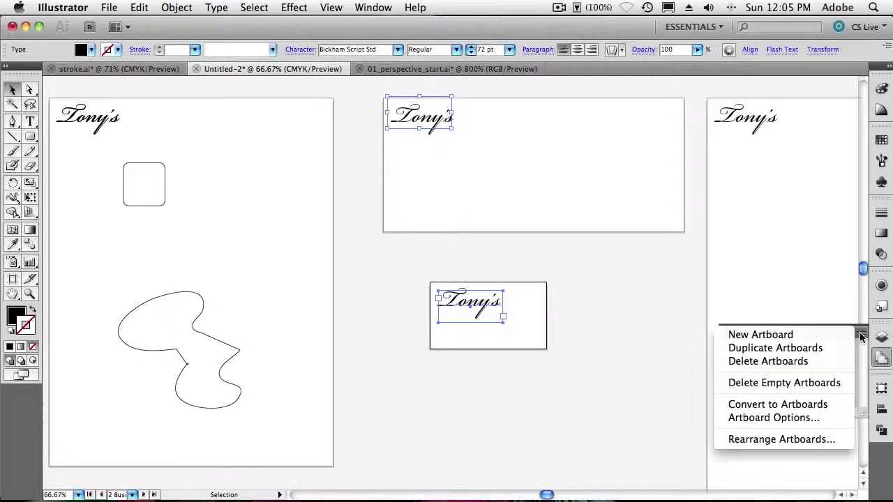
{"action": "left_click", "coordinate": [816, 439]}
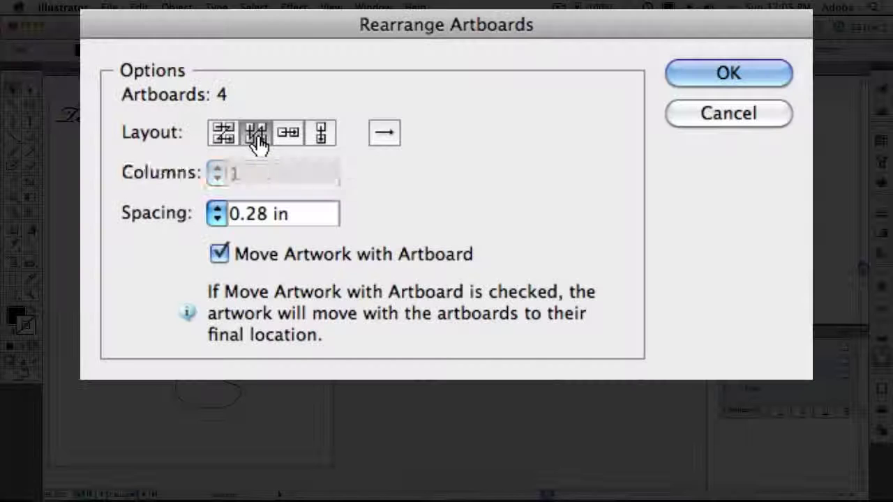
{"action": "left_click", "coordinate": [346, 165]}
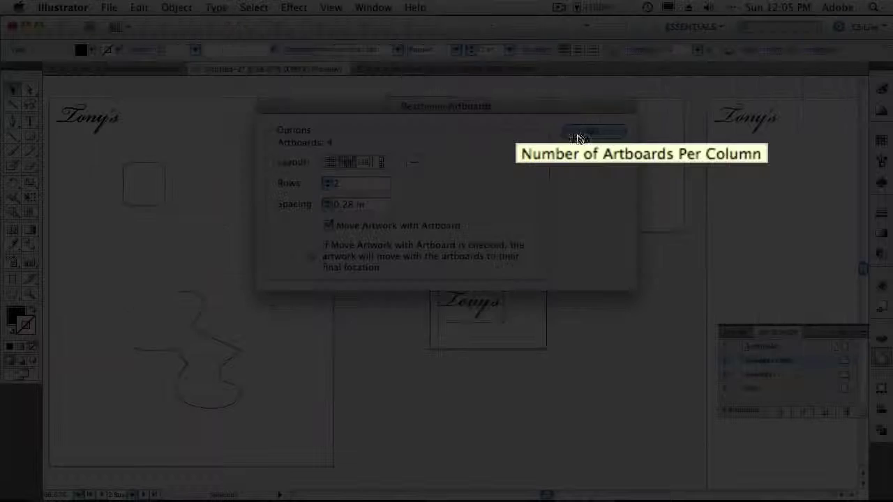
{"action": "left_click", "coordinate": [728, 73]}
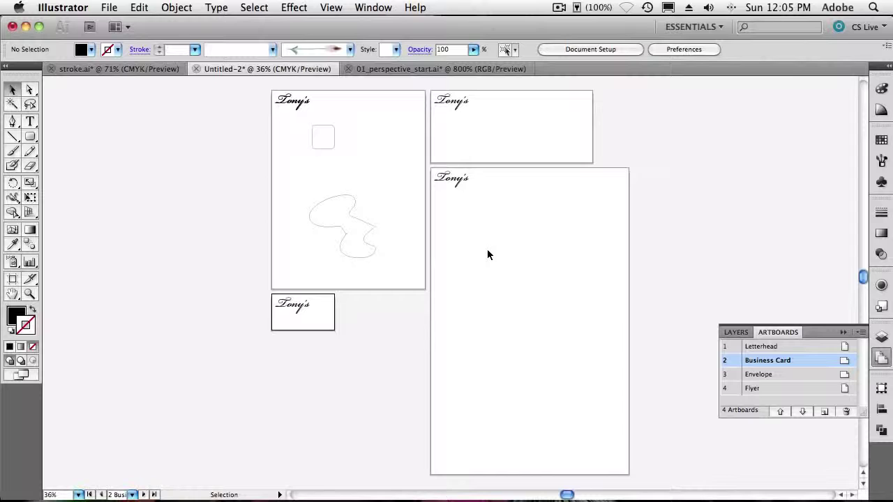
Paint four upright flowers of increasing height on the Flyer artboard with the Paintbrush tool and the pink flower art brush
{"action": "key", "text": "z"}
{"action": "left_click_drag", "start_coordinate": [455, 217], "coordinate": [577, 338]}
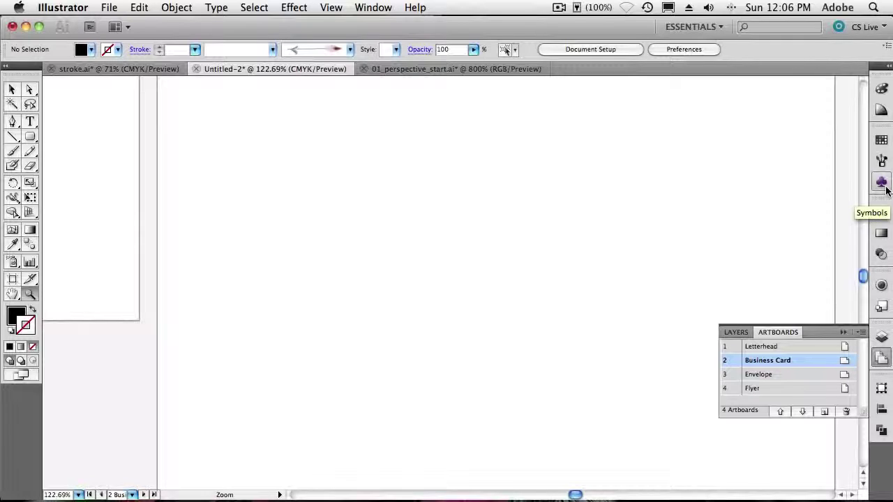
{"action": "left_click", "coordinate": [881, 159]}
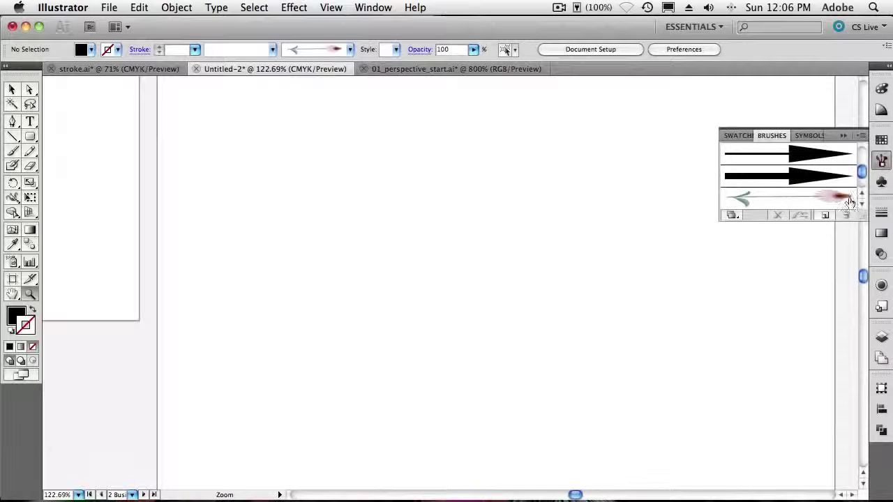
{"action": "left_click", "coordinate": [791, 200]}
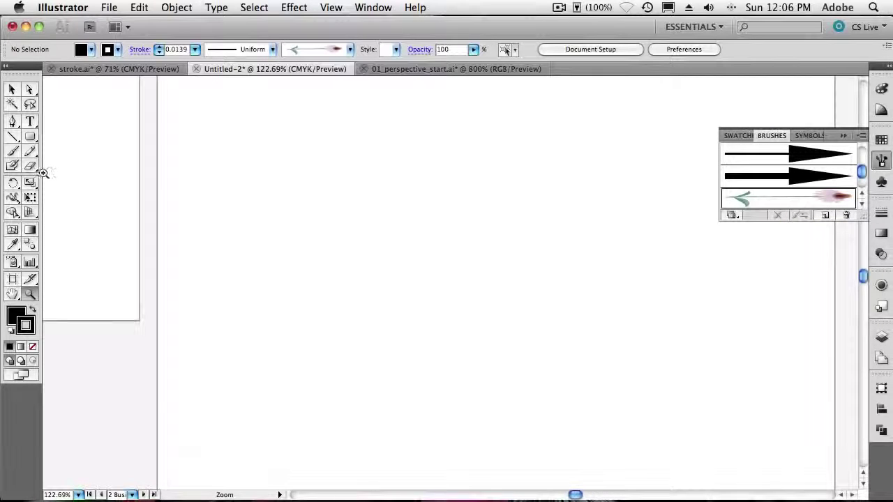
{"action": "left_click", "coordinate": [12, 152]}
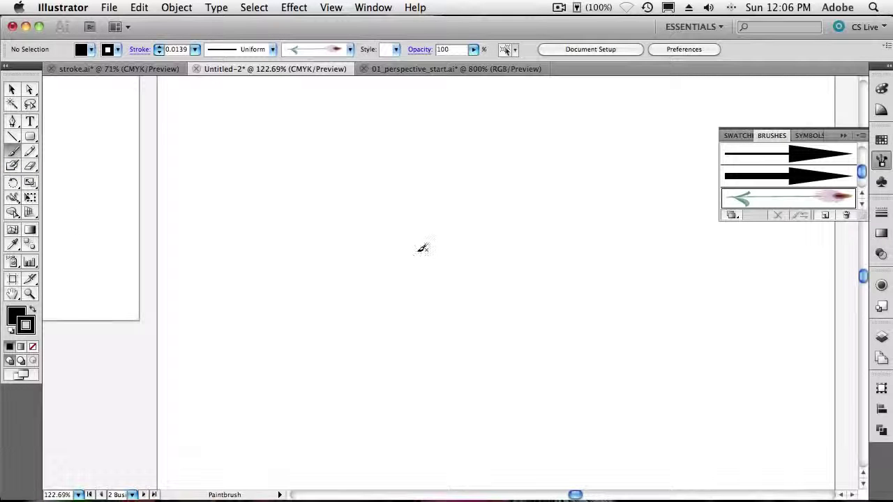
{"action": "left_click_drag", "start_coordinate": [369, 305], "coordinate": [363, 235]}
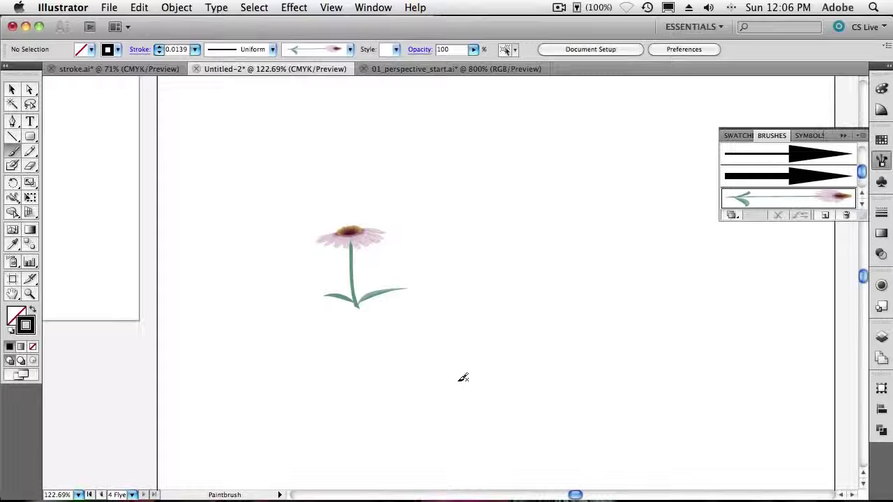
{"action": "left_click_drag", "start_coordinate": [463, 377], "coordinate": [468, 255]}
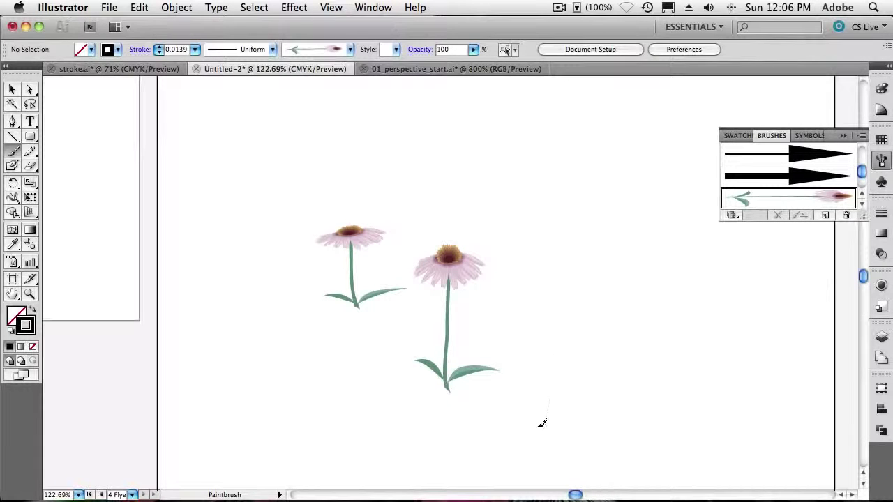
{"action": "left_click_drag", "start_coordinate": [546, 217], "coordinate": [540, 122]}
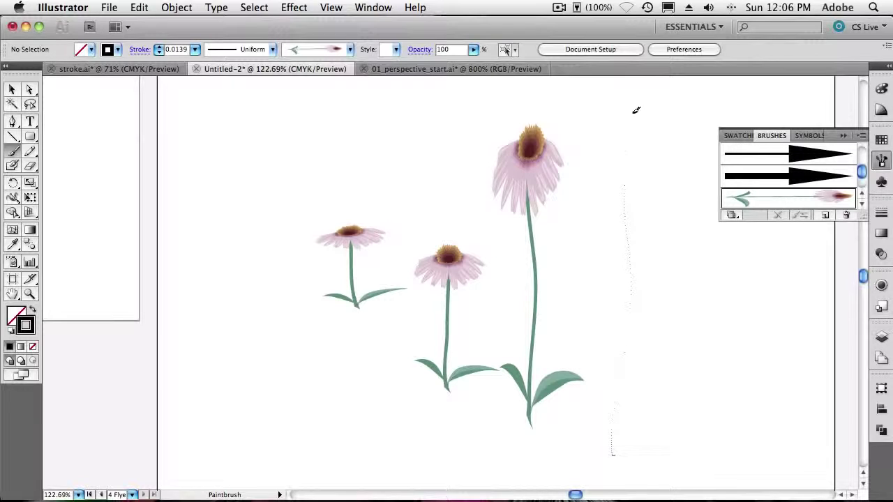
{"action": "left_click_drag", "start_coordinate": [636, 109], "coordinate": [636, 108]}
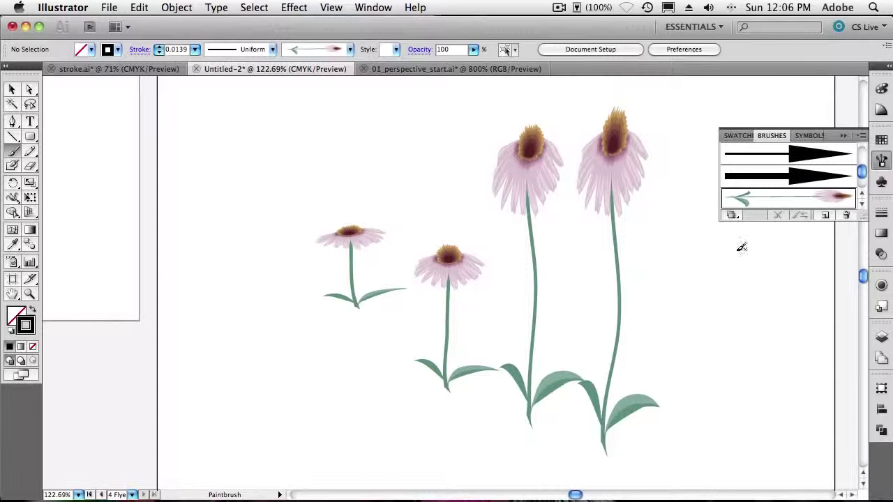
Set the flower art brush to Stretch Between Guides, with start 0.7024 in and end 1.7083 in, and apply the change to existing strokes
{"action": "double_click", "coordinate": [769, 203]}
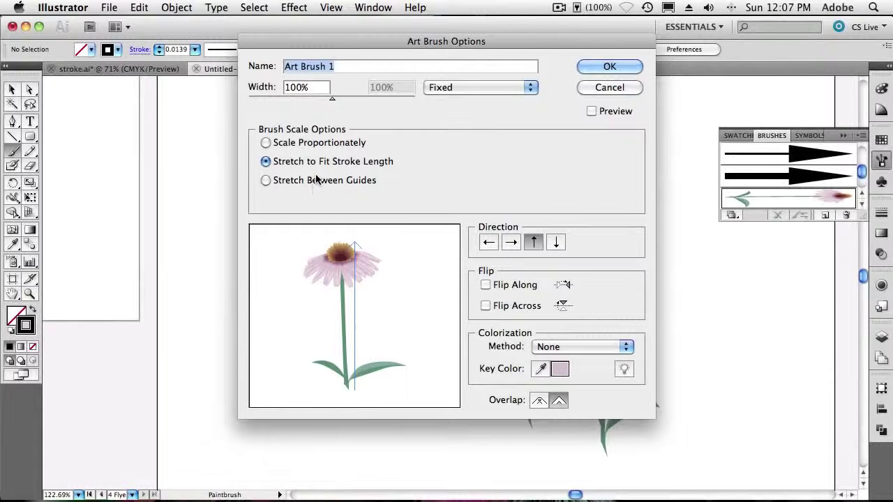
{"action": "left_click", "coordinate": [315, 180]}
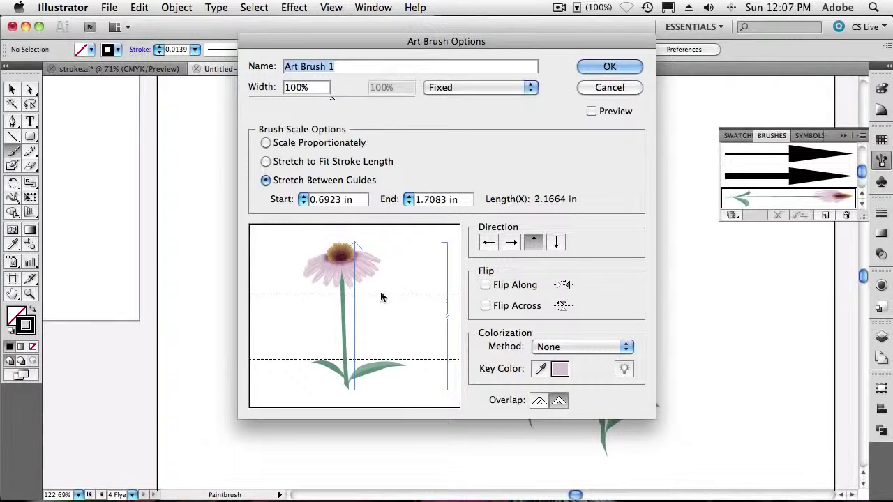
{"action": "left_click_drag", "start_coordinate": [380, 289], "coordinate": [379, 290]}
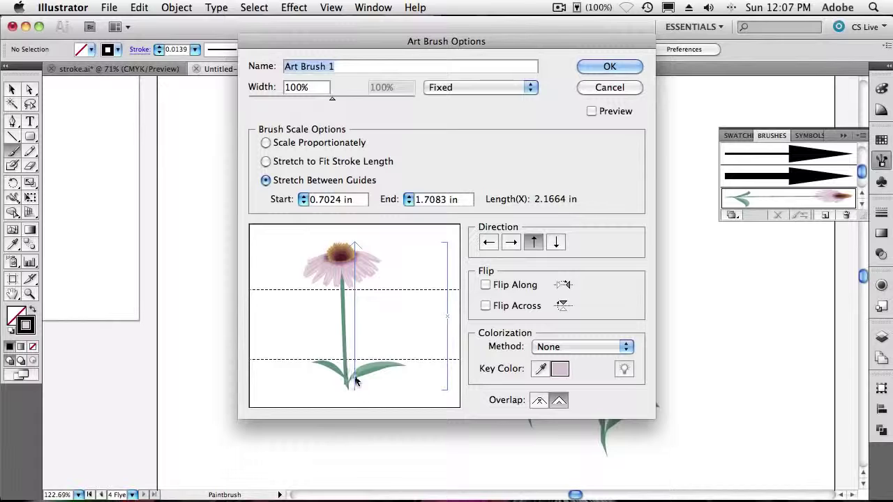
{"action": "left_click", "coordinate": [609, 67]}
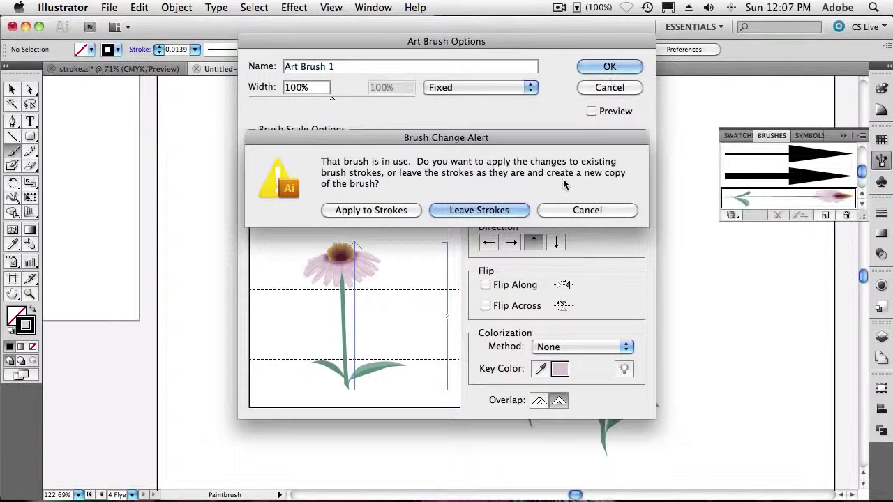
{"action": "left_click", "coordinate": [381, 211]}
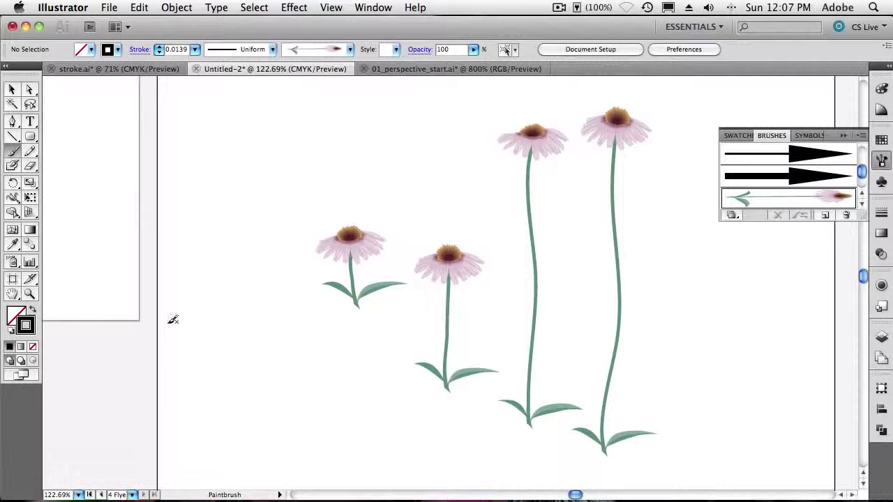
Paint ten more flowers of varied heights and slants among and around the existing four on the Flyer artboard
{"action": "left_click_drag", "start_coordinate": [255, 399], "coordinate": [256, 236]}
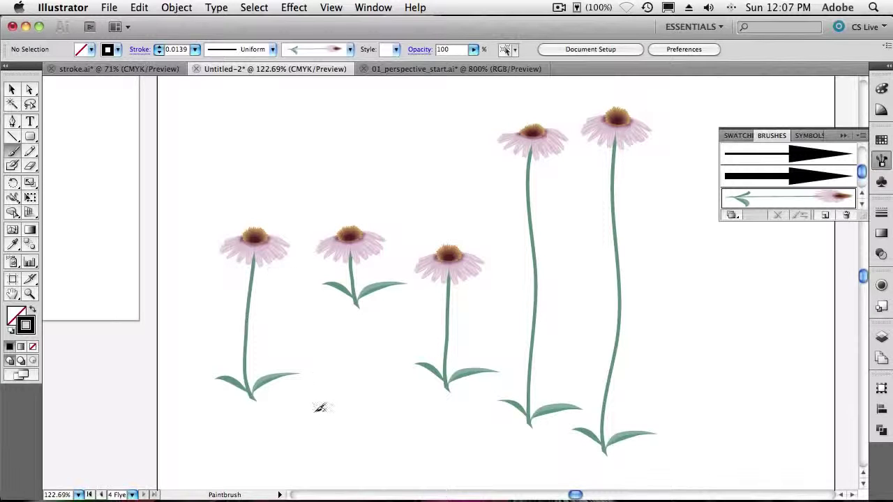
{"action": "mouse_move", "coordinate": [318, 426]}
{"action": "left_mouse_down"}
{"action": "mouse_move", "coordinate": [323, 285]}
{"action": "mouse_move", "coordinate": [345, 136]}
{"action": "left_mouse_up"}
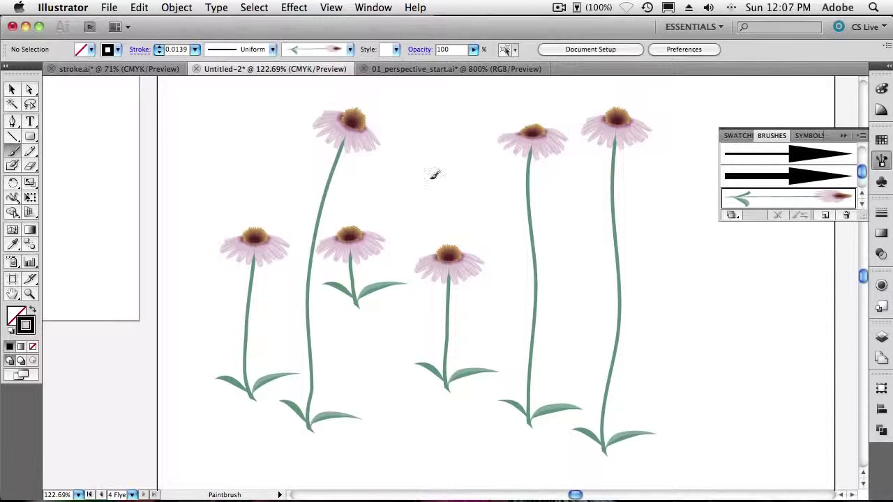
{"action": "left_click_drag", "start_coordinate": [433, 176], "coordinate": [438, 117]}
{"action": "left_click_drag", "start_coordinate": [412, 422], "coordinate": [409, 384]}
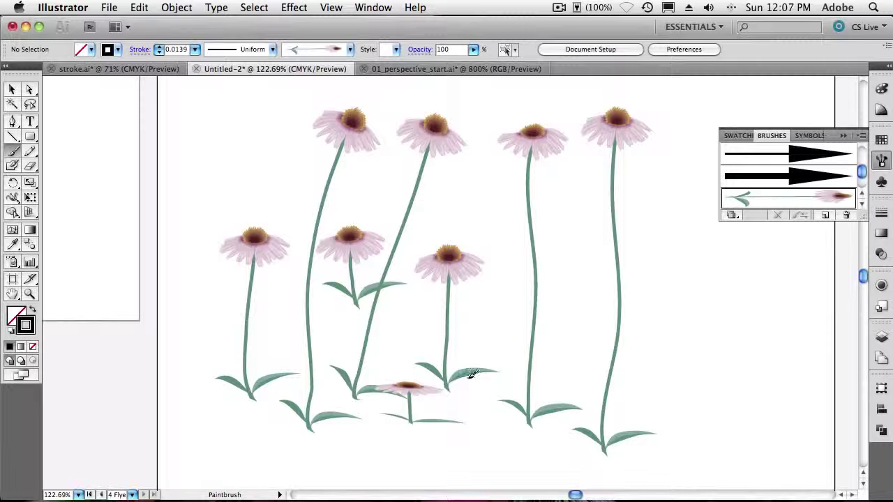
{"action": "left_click_drag", "start_coordinate": [472, 375], "coordinate": [503, 175]}
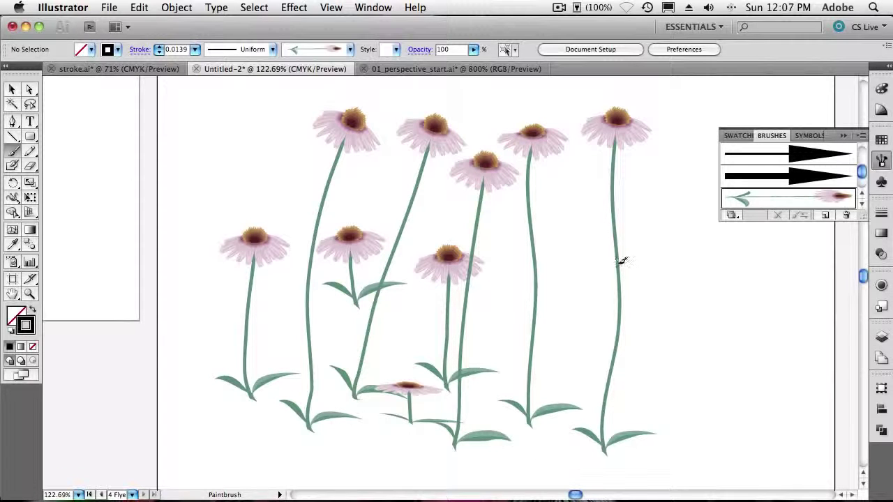
{"action": "left_click_drag", "start_coordinate": [489, 454], "coordinate": [696, 83]}
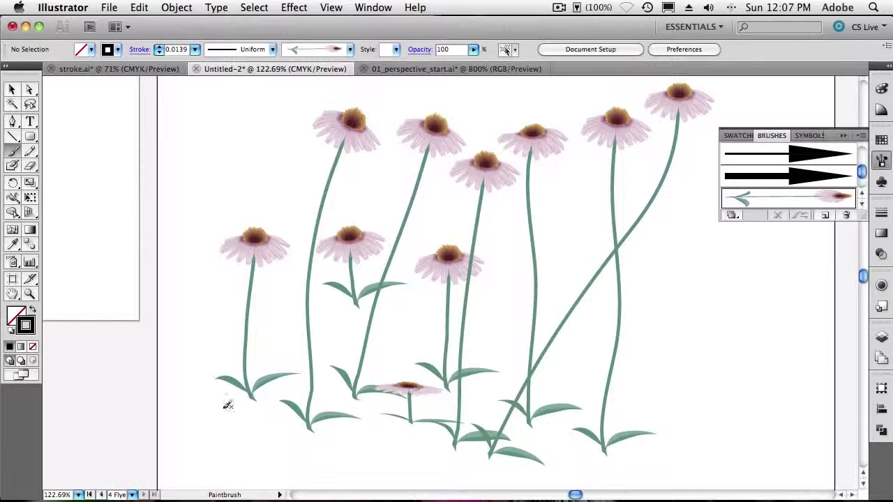
{"action": "left_click_drag", "start_coordinate": [193, 119], "coordinate": [194, 120]}
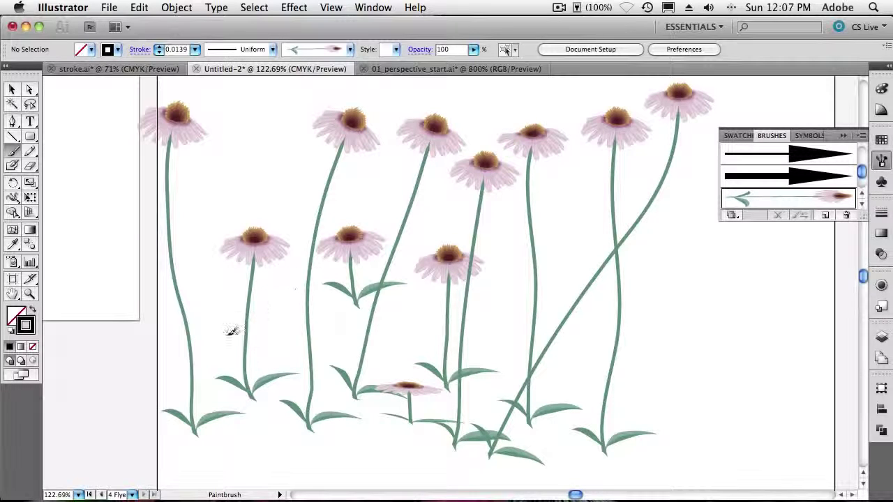
{"action": "left_click_drag", "start_coordinate": [210, 364], "coordinate": [217, 176]}
{"action": "left_click_drag", "start_coordinate": [282, 340], "coordinate": [285, 148]}
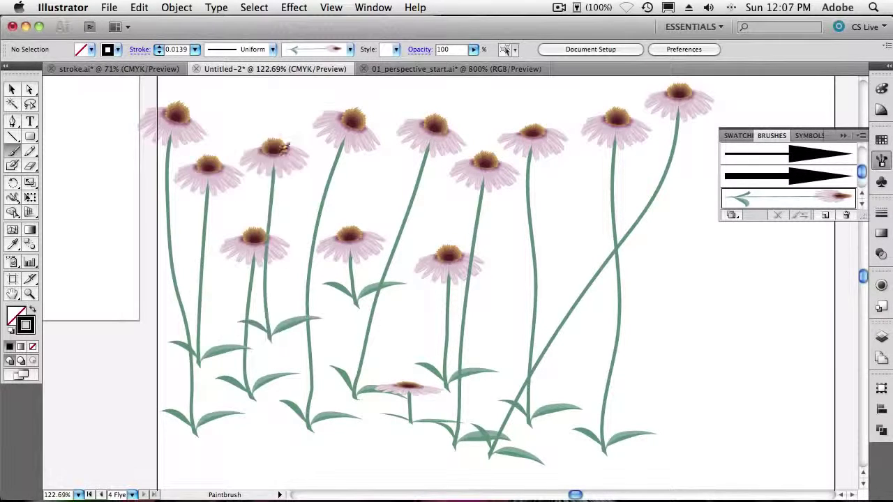
{"action": "left_click_drag", "start_coordinate": [471, 74], "coordinate": [471, 74]}
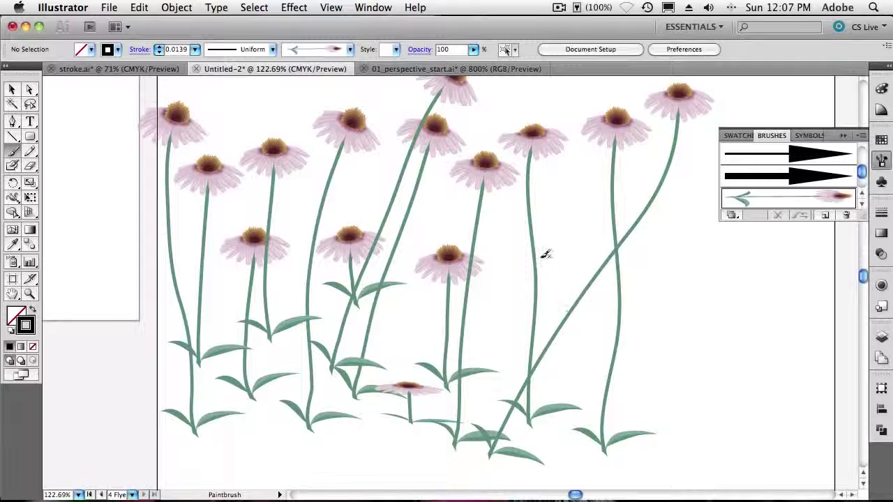
In 01_perspective_start.ai, align the dashes of the selected arrow sign's outline to its corners and path ends
{"action": "left_click", "coordinate": [424, 71]}
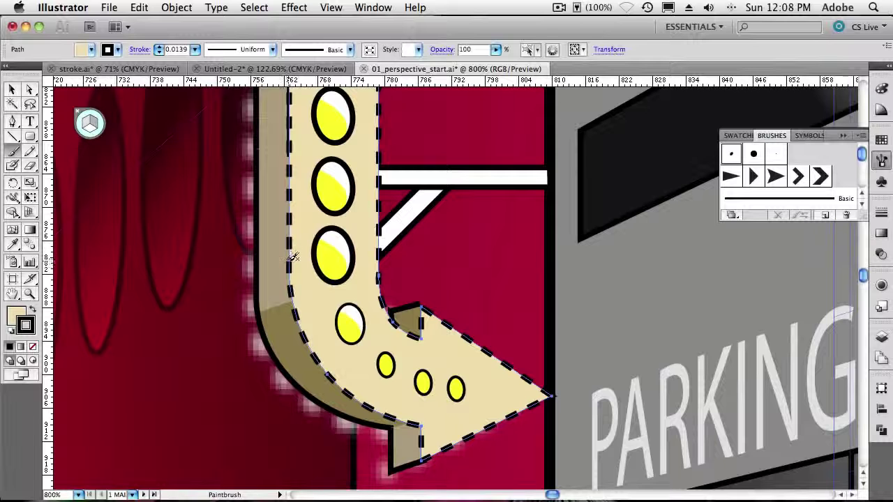
{"action": "key", "text": "v"}
{"action": "left_click", "coordinate": [12, 92]}
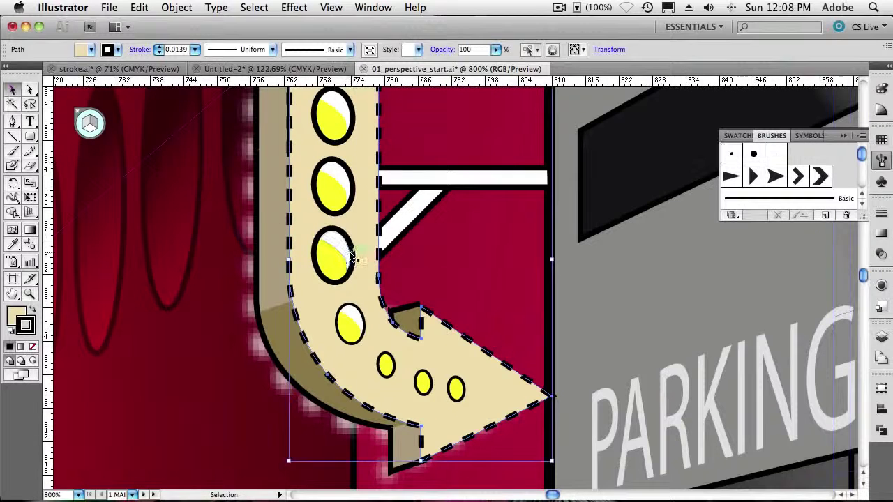
{"action": "left_click", "coordinate": [883, 216]}
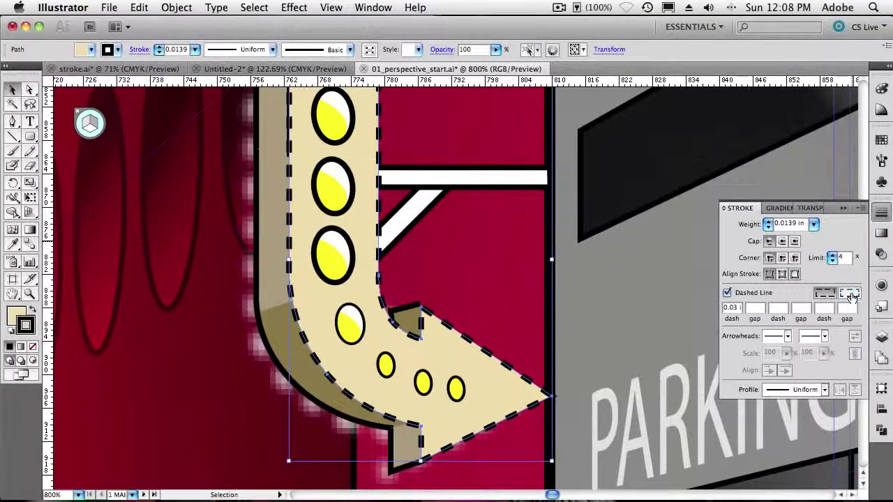
{"action": "left_click", "coordinate": [851, 297]}
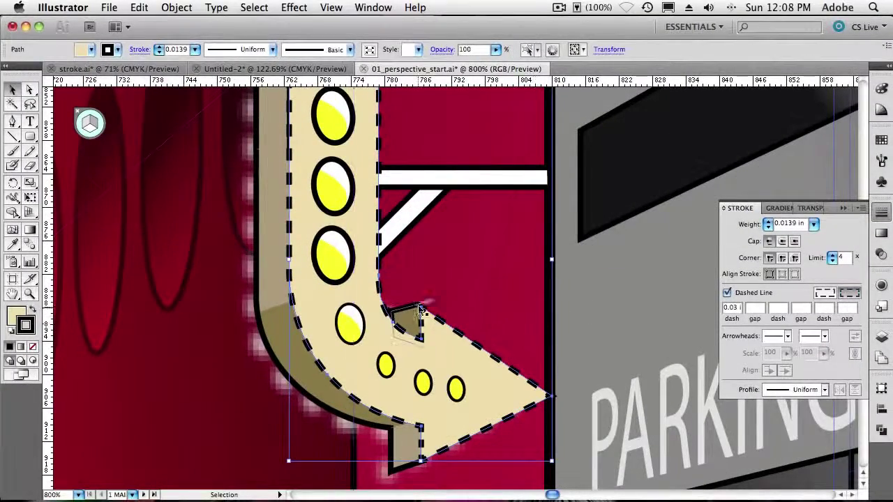